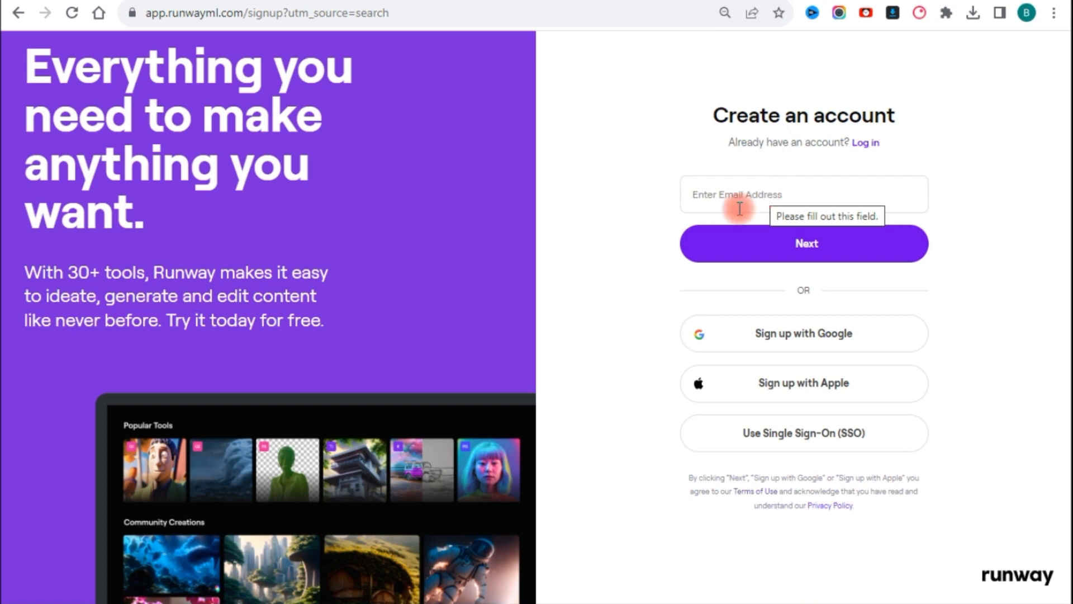
Sign up with a Google account and open the Video to Video tool from the popular AI Magic Tools.
left_click(871, 350)
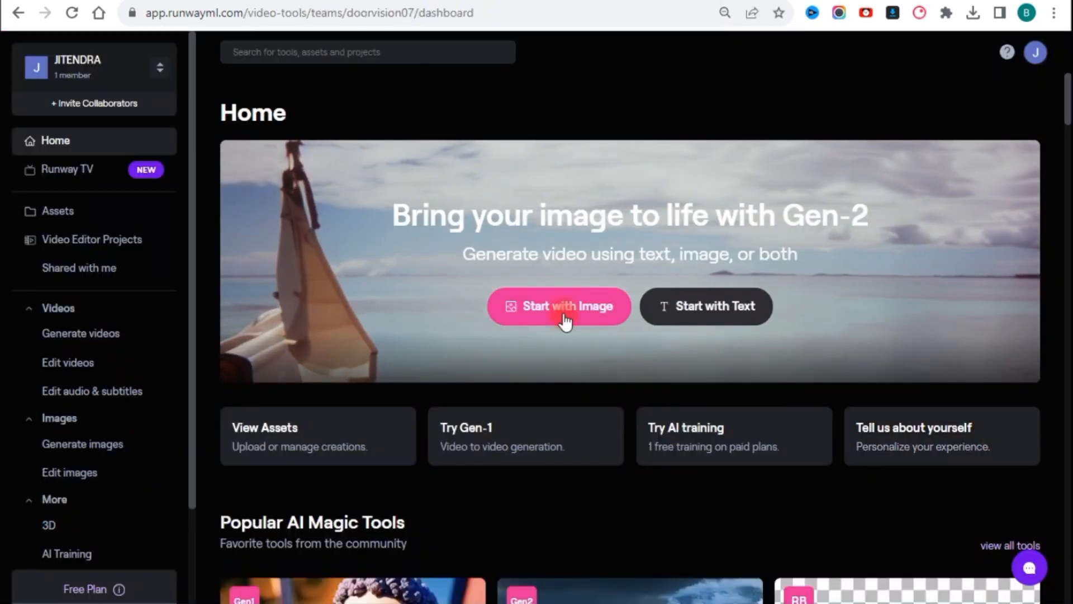
scroll(561, 283, "down", 4)
scroll(561, 279, "down", 4)
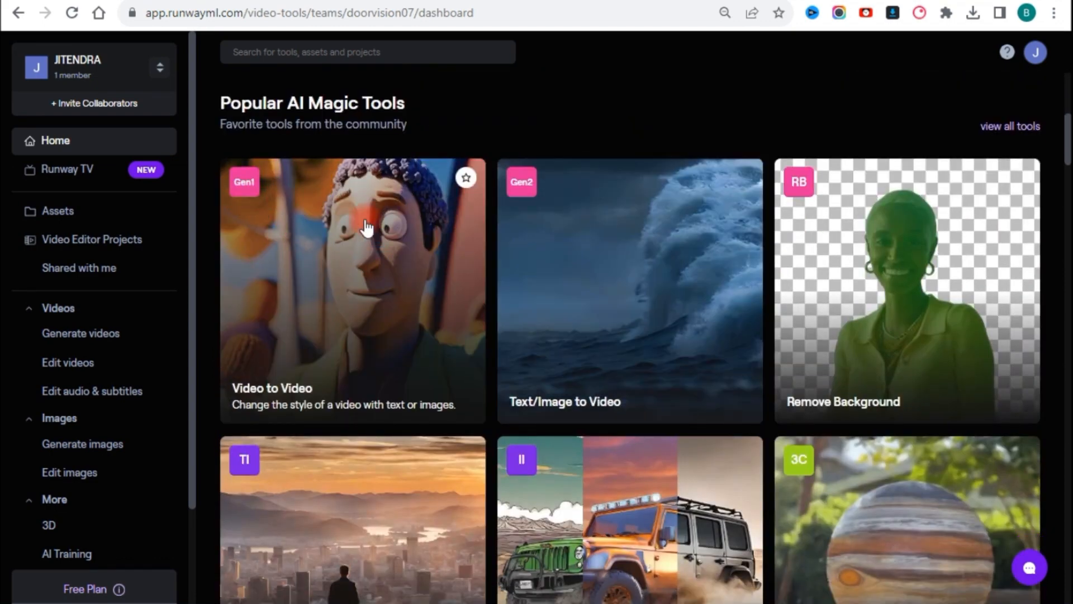
left_click(370, 275)
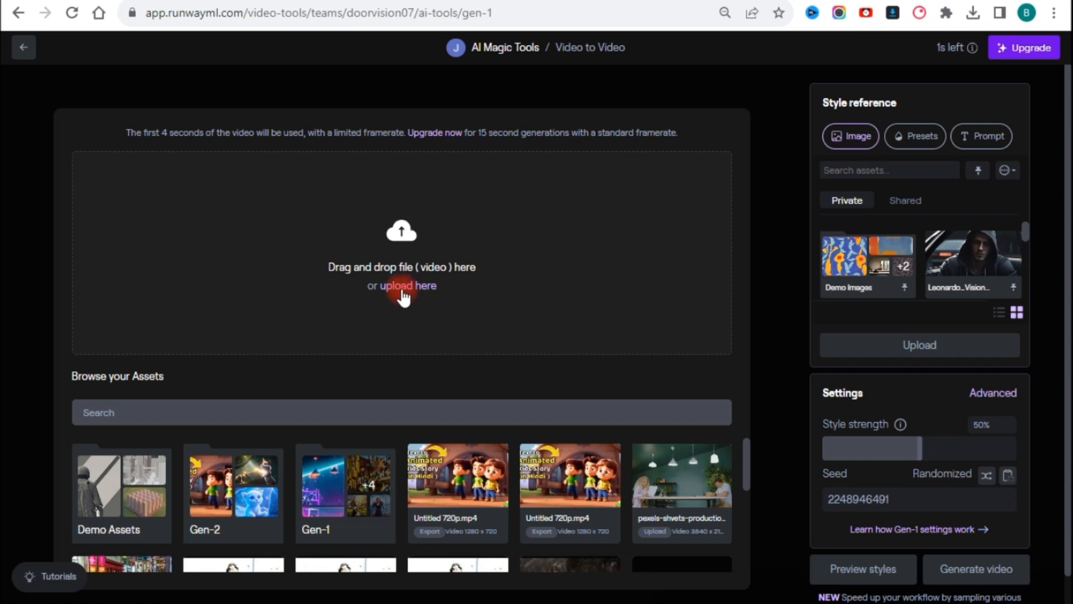
Upload the video file "girl" from the Downloads folder as the source video.
left_click(403, 286)
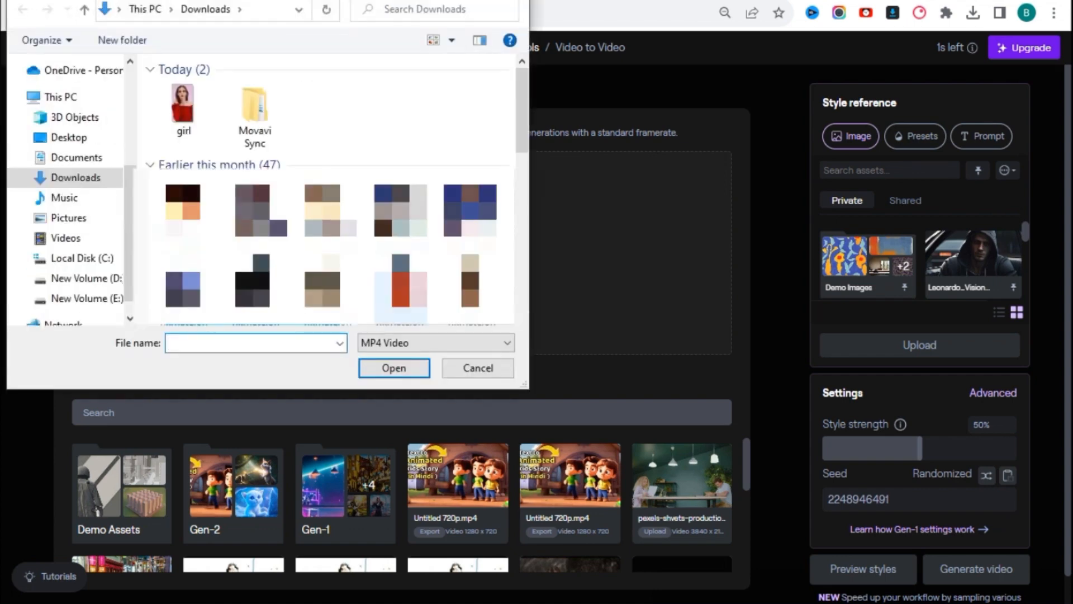
left_click(185, 112)
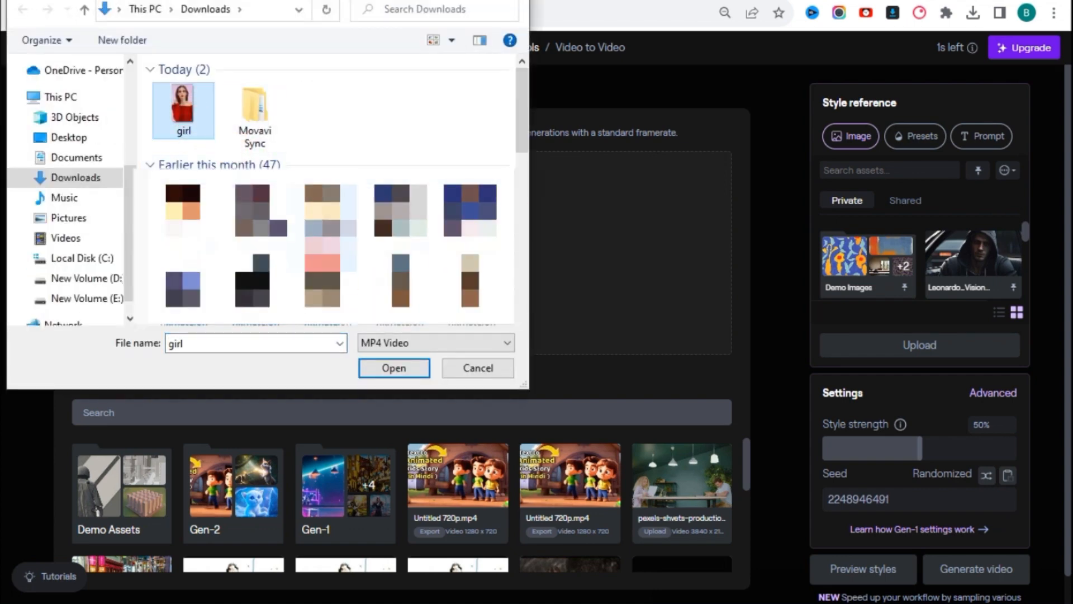
left_click(389, 364)
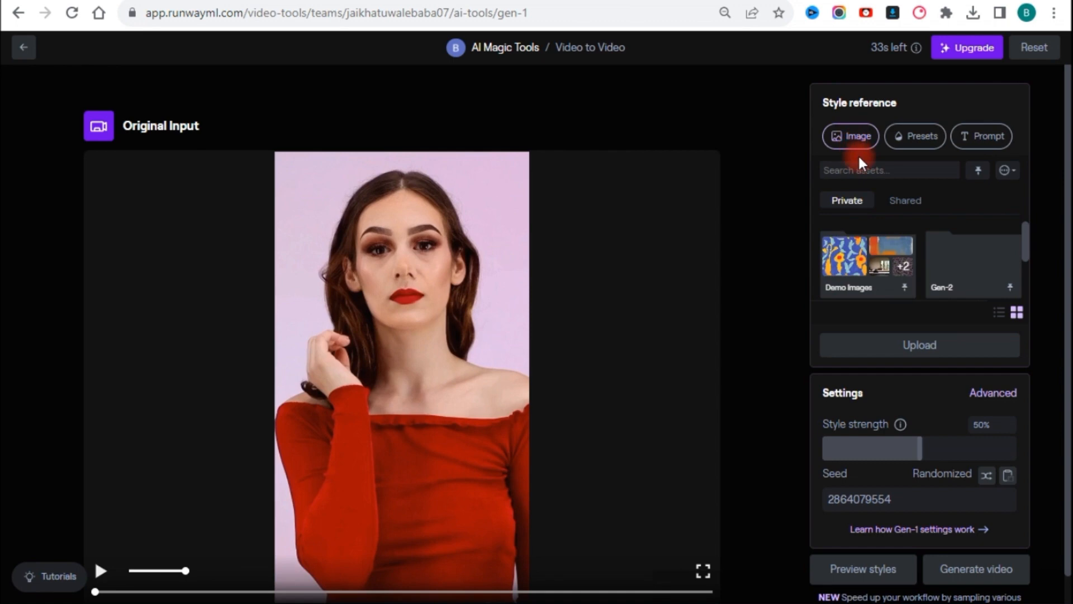
Look through the available preset styles for the style reference.
left_click(924, 150)
scroll(929, 279, "down", 3)
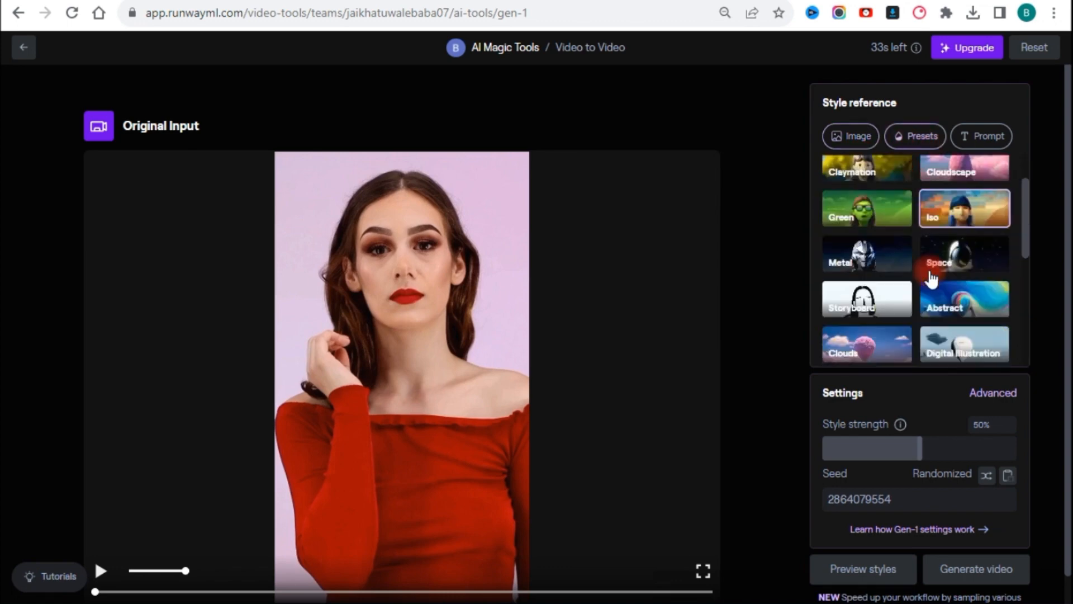
scroll(937, 277, "down", 4)
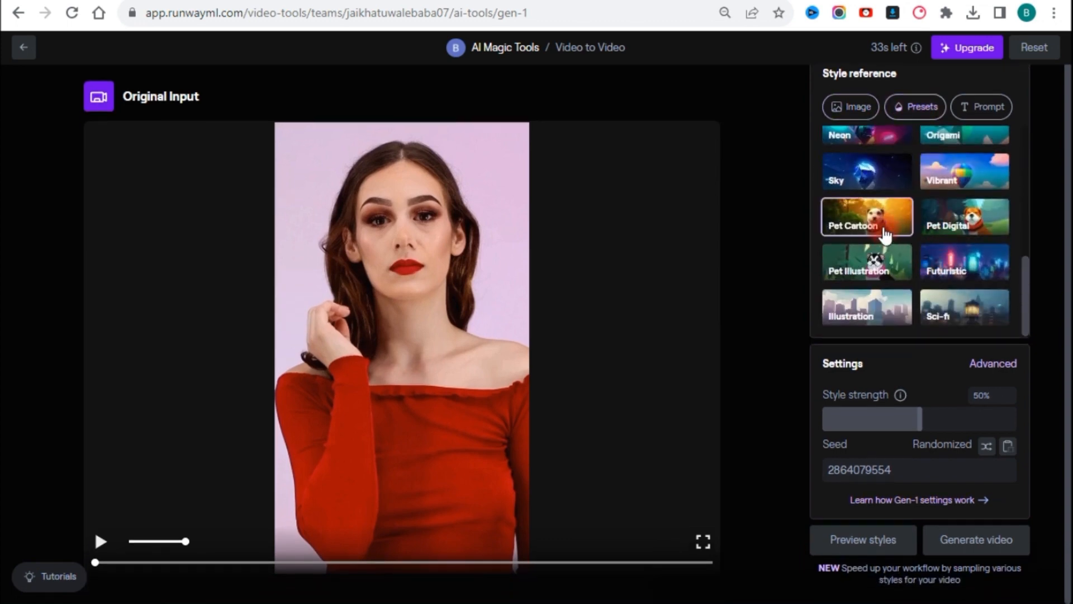
left_click(491, 232)
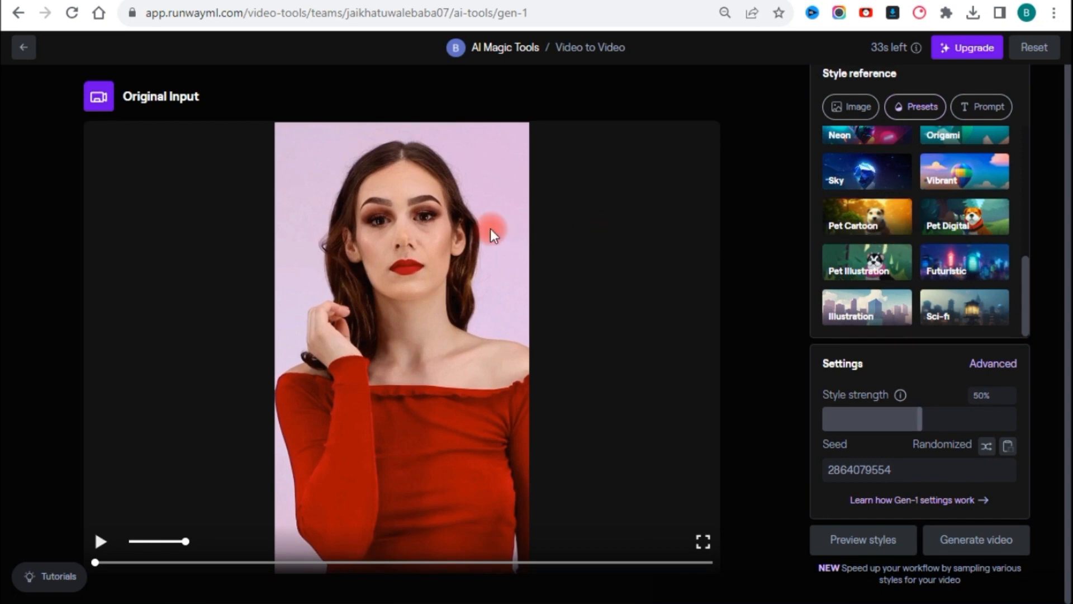
scroll(950, 257, "up", 3)
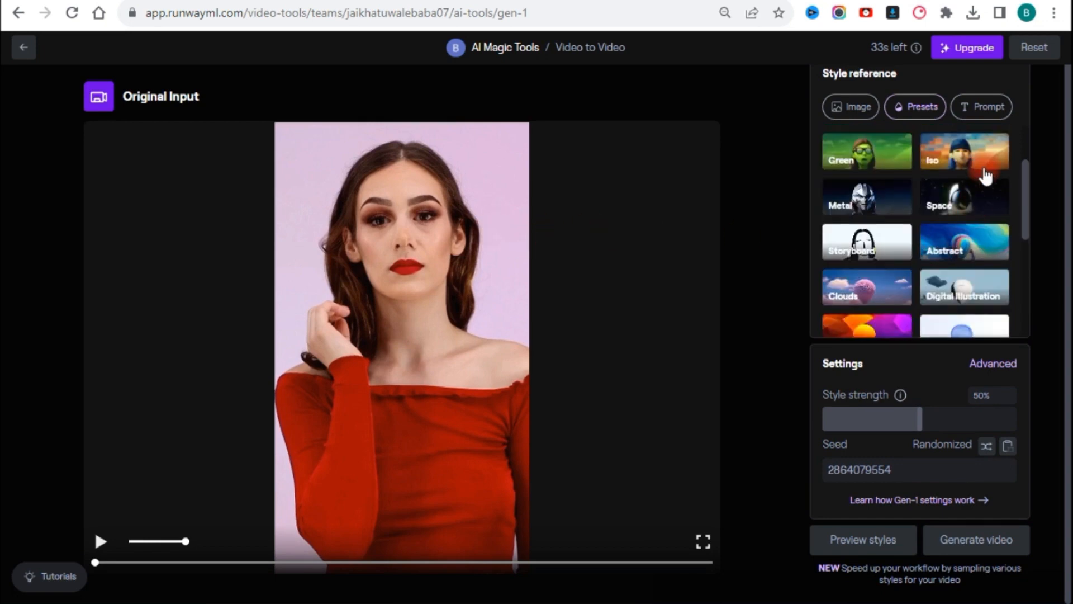
Switch the style reference to a text prompt and play part of the original input video.
left_click(979, 114)
left_click(935, 219)
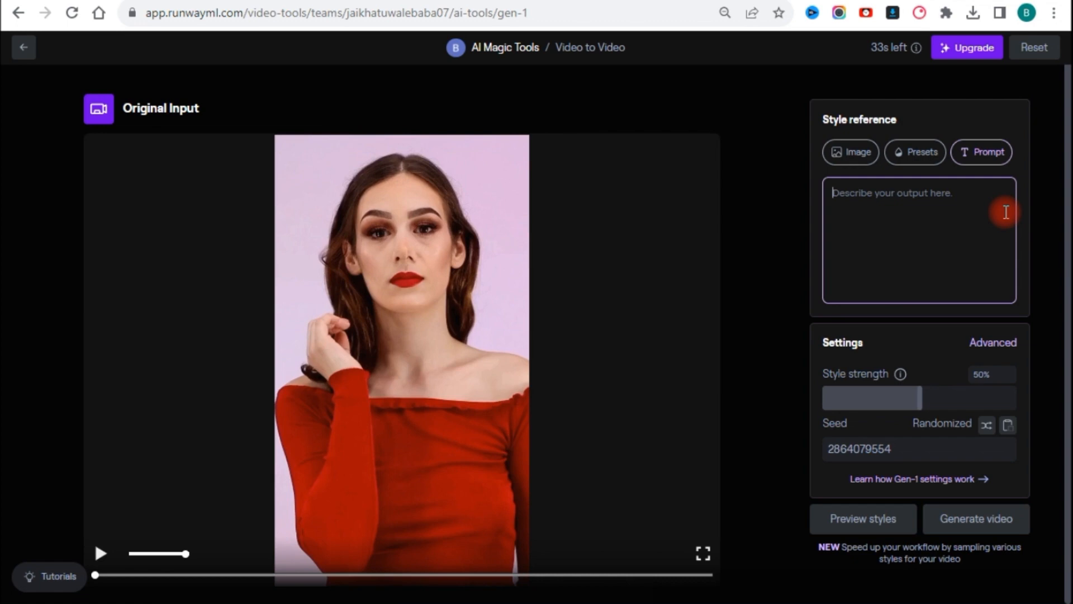
left_click(102, 557)
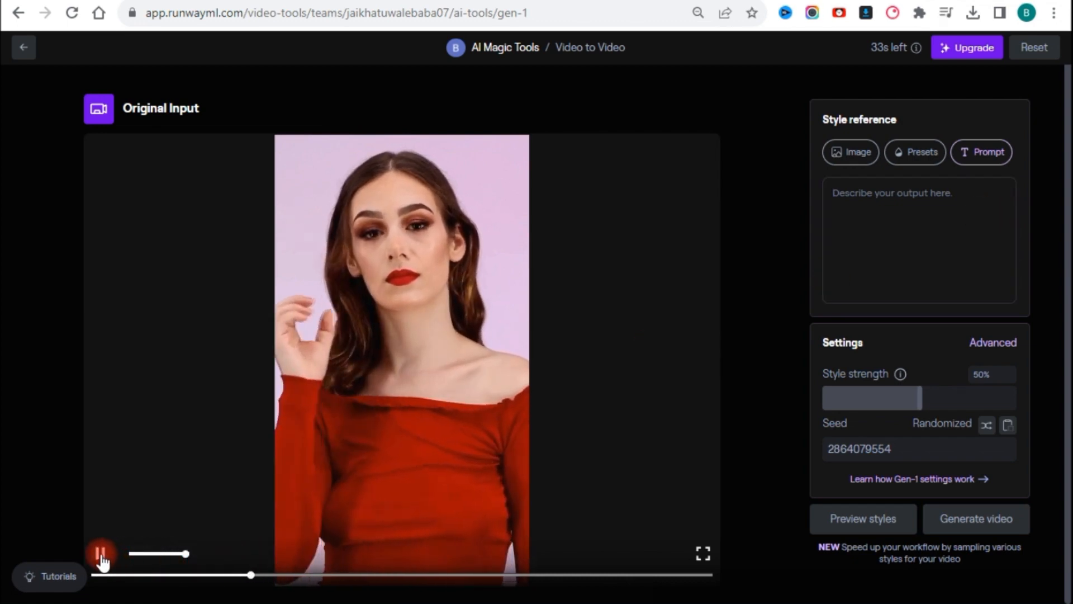
left_click(103, 557)
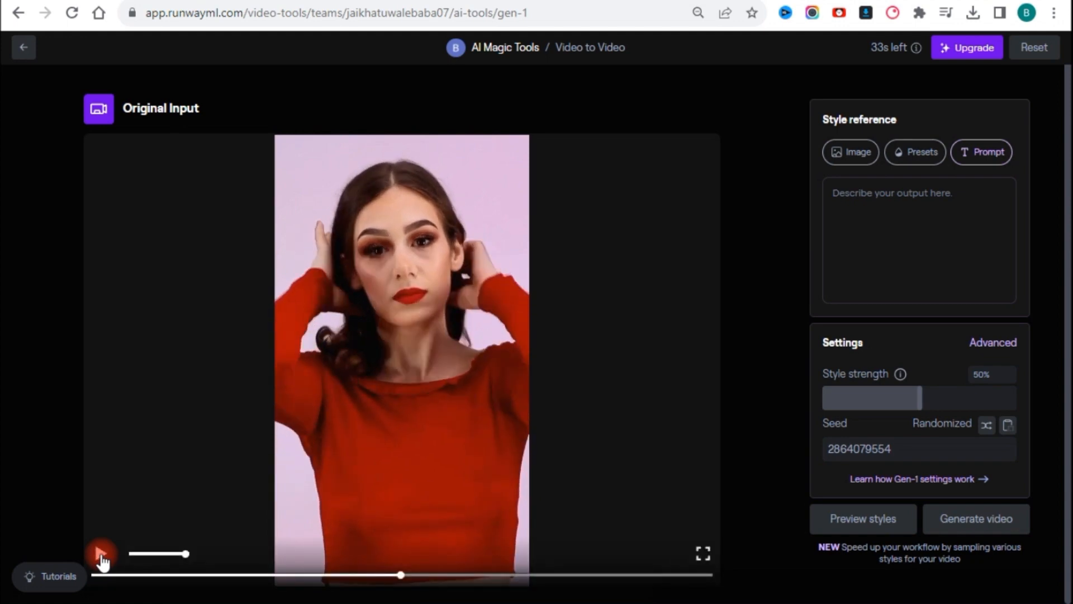
Enter "cartoon lokk, disney style" as the style prompt and generate style previews.
left_click(879, 197)
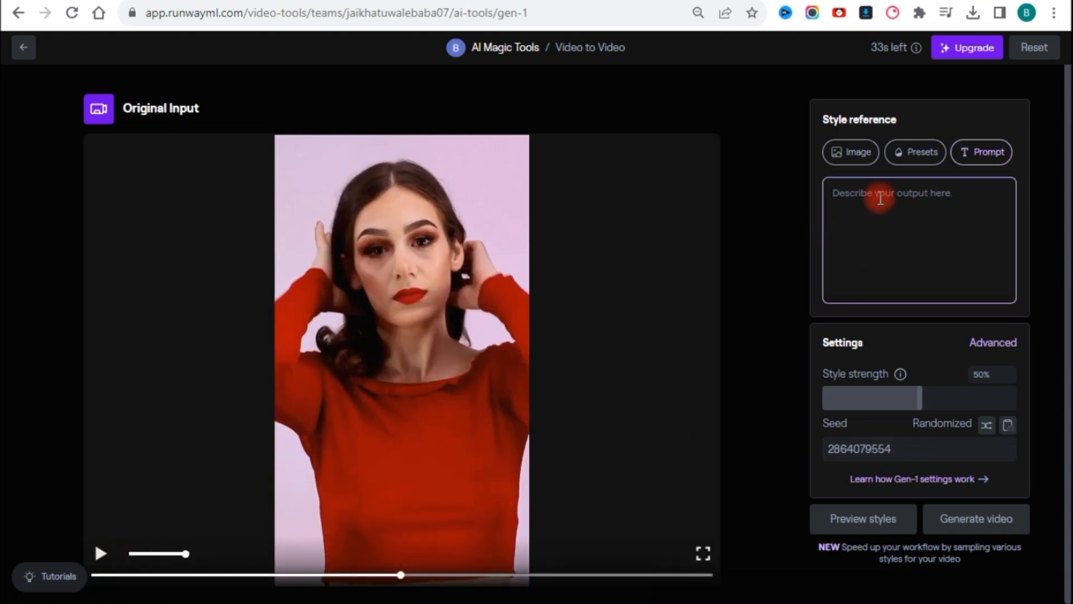
type("cartoon look, de")
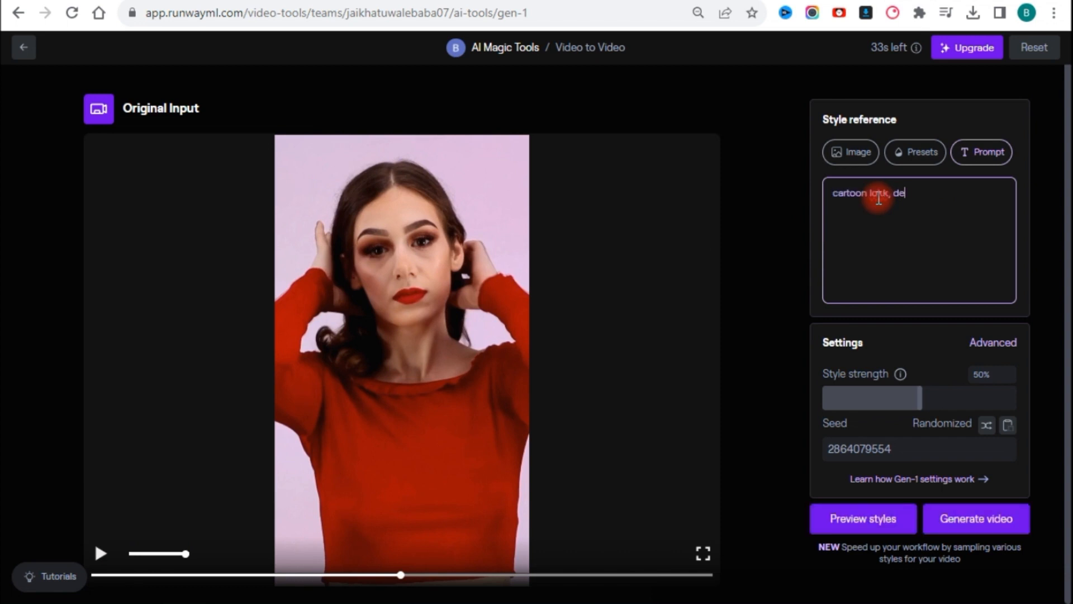
key("BackSpace")
type("isney style")
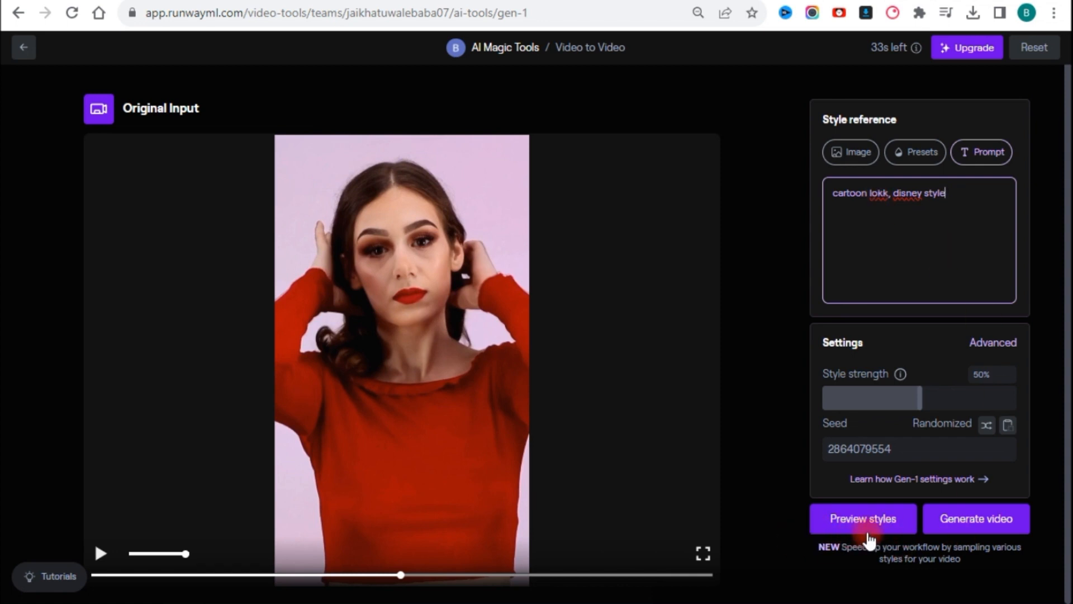
left_click(889, 530)
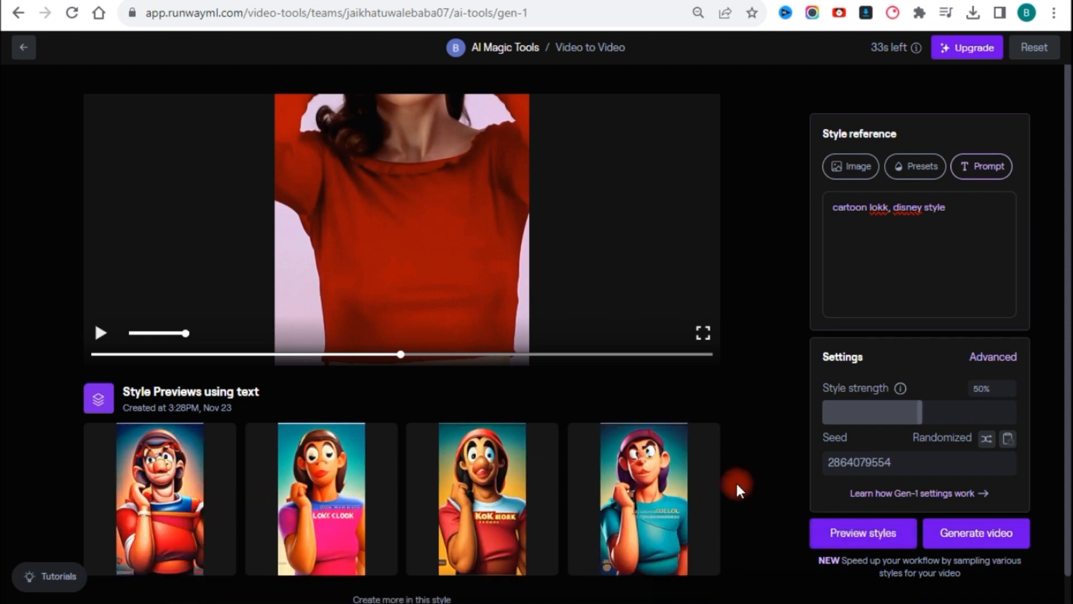
Shorten the style prompt to "disney style" and generate a new set of style previews.
scroll(730, 482, "up", 1)
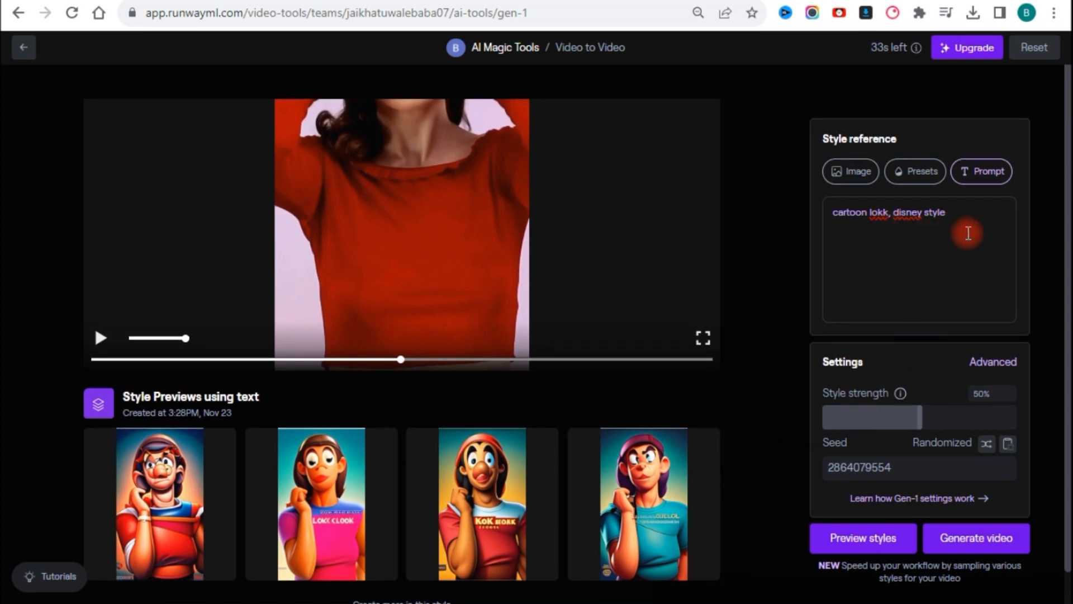
mouse_move(361, 485)
mouse_move(584, 503)
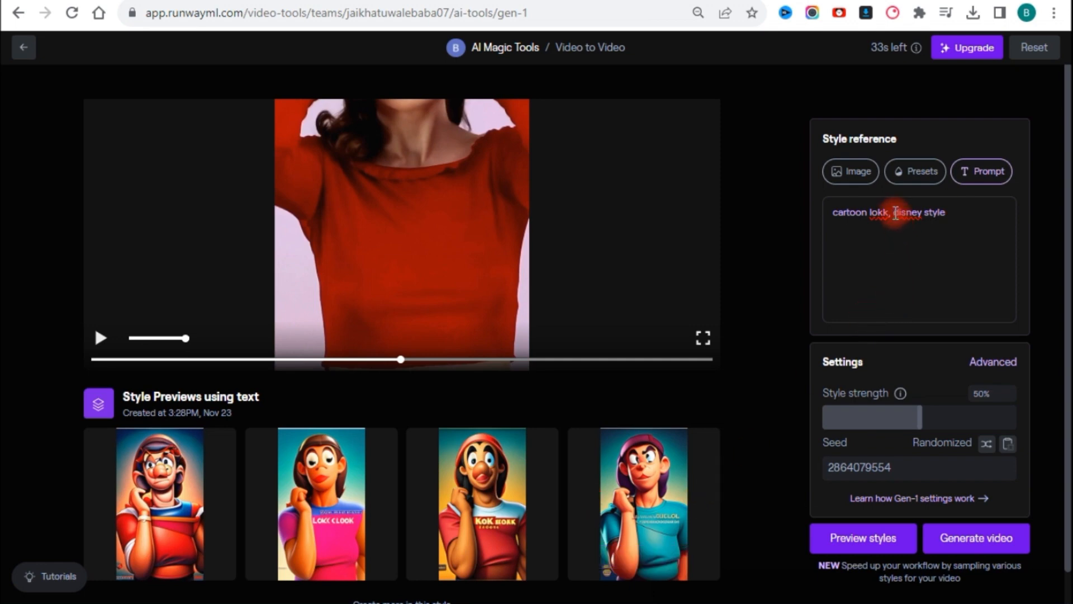
left_click_drag(896, 212, 759, 212)
key("BackSpace")
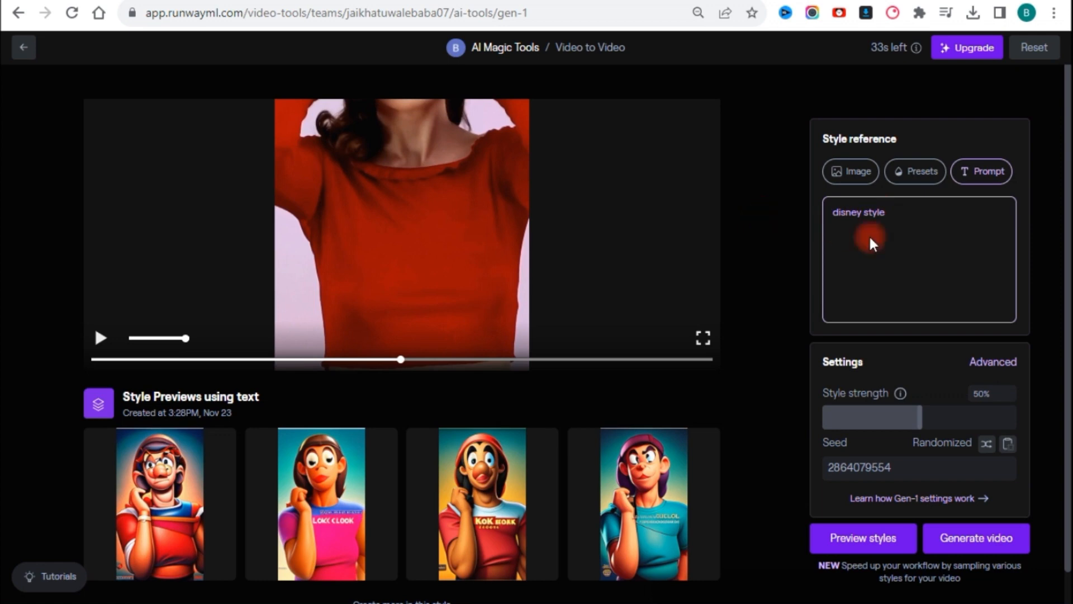
left_click(873, 539)
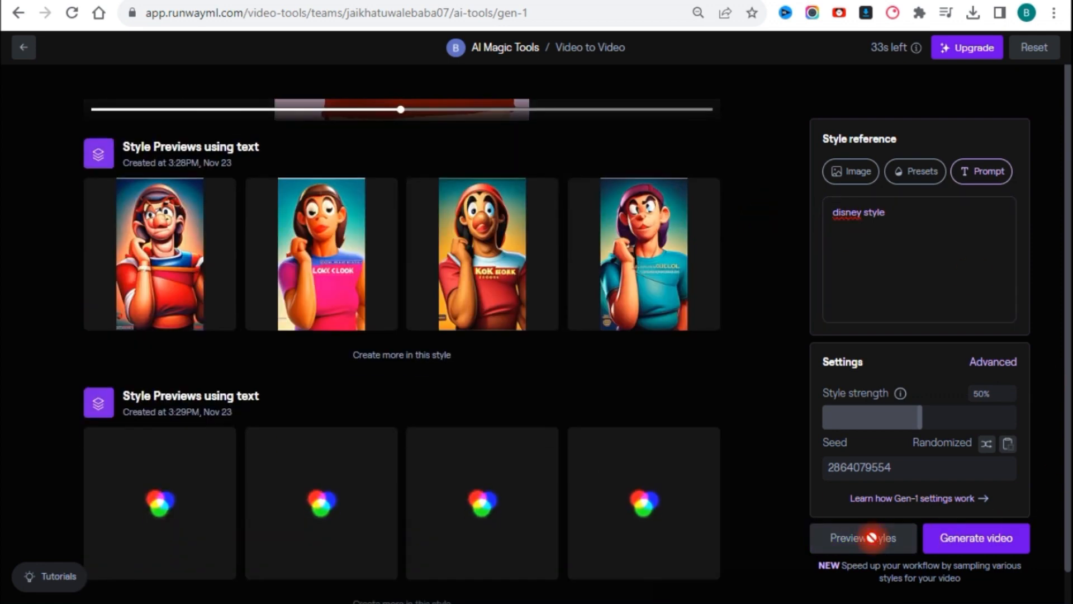
scroll(733, 459, "down", 1)
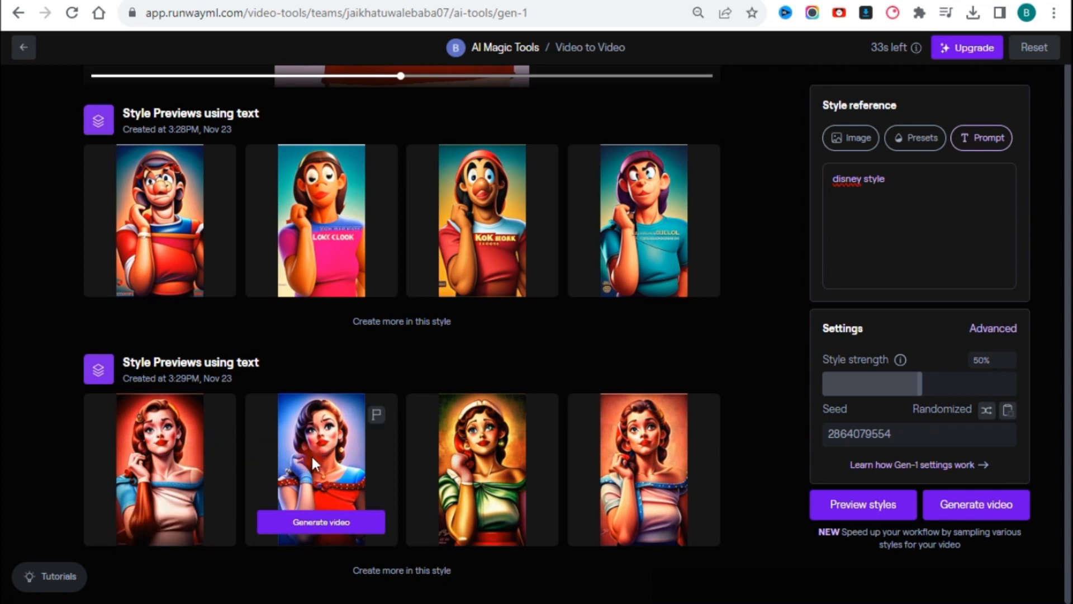
Generate the video from the second "disney style" preview and play the result.
left_click(330, 523)
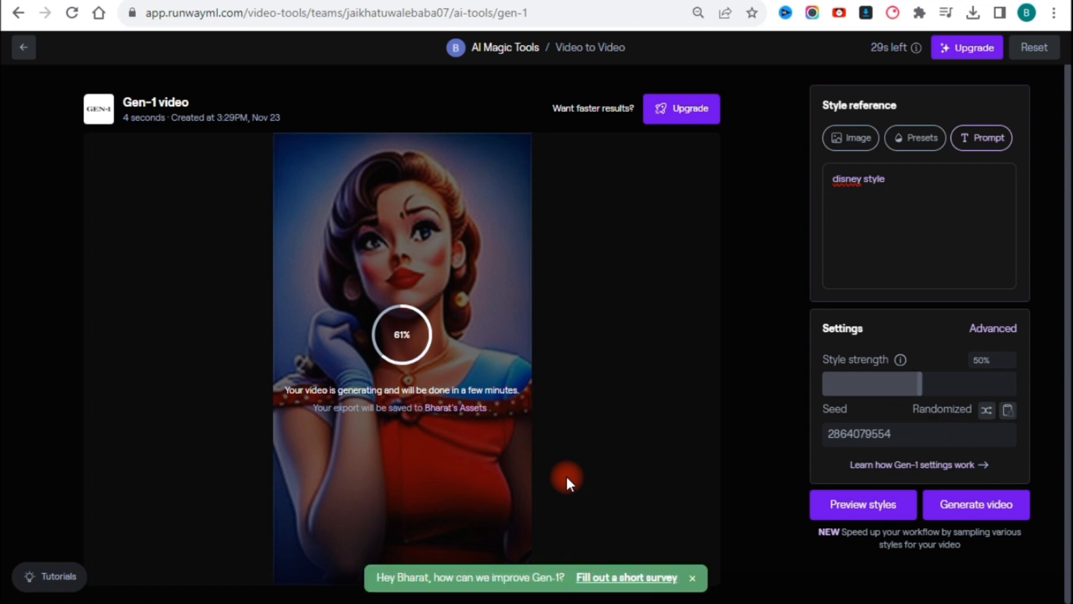
left_click(290, 550)
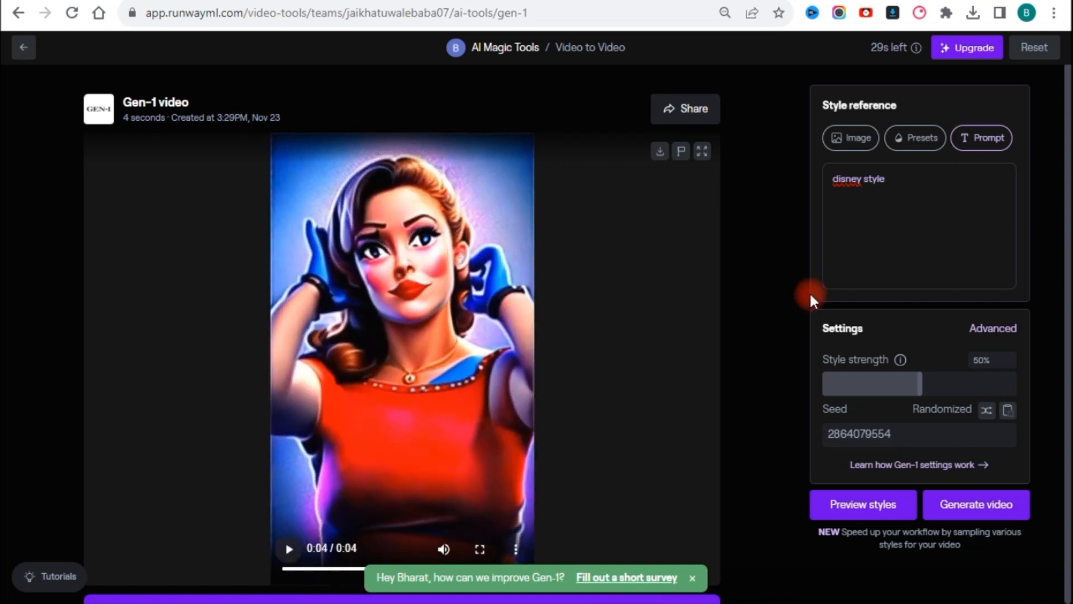
left_click(897, 189)
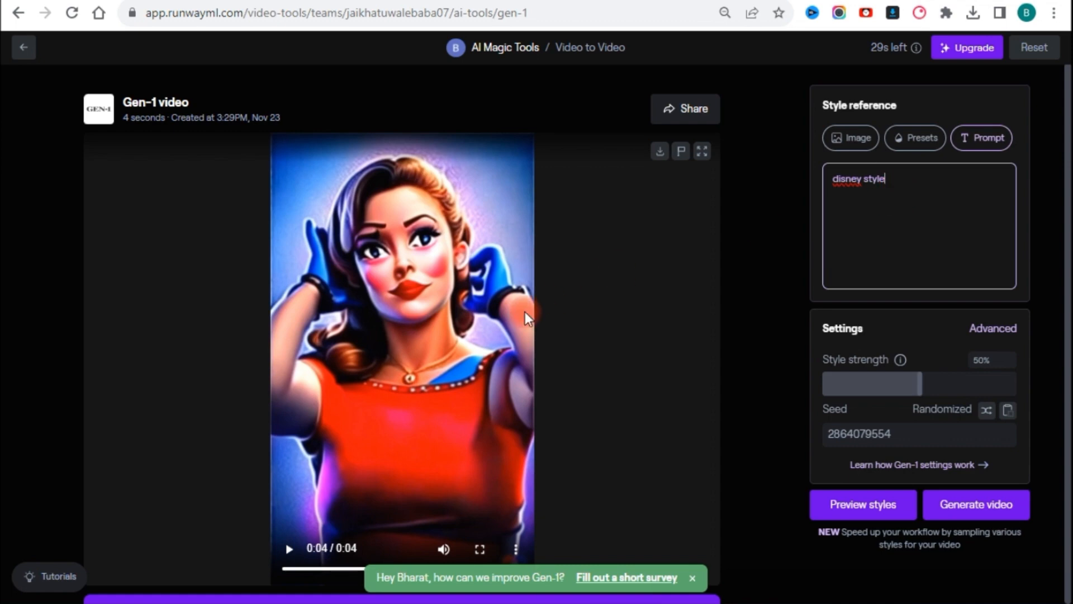
Switch the style reference to presets, choose Claymation and generate style previews.
left_click(924, 146)
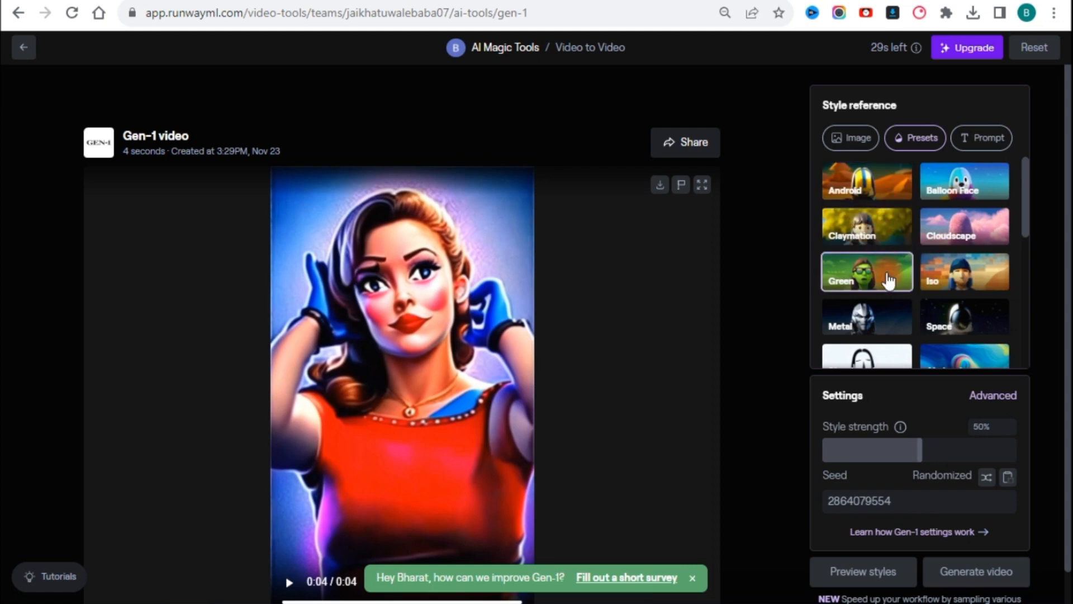
scroll(883, 268, "down", 3)
scroll(888, 282, "down", 3)
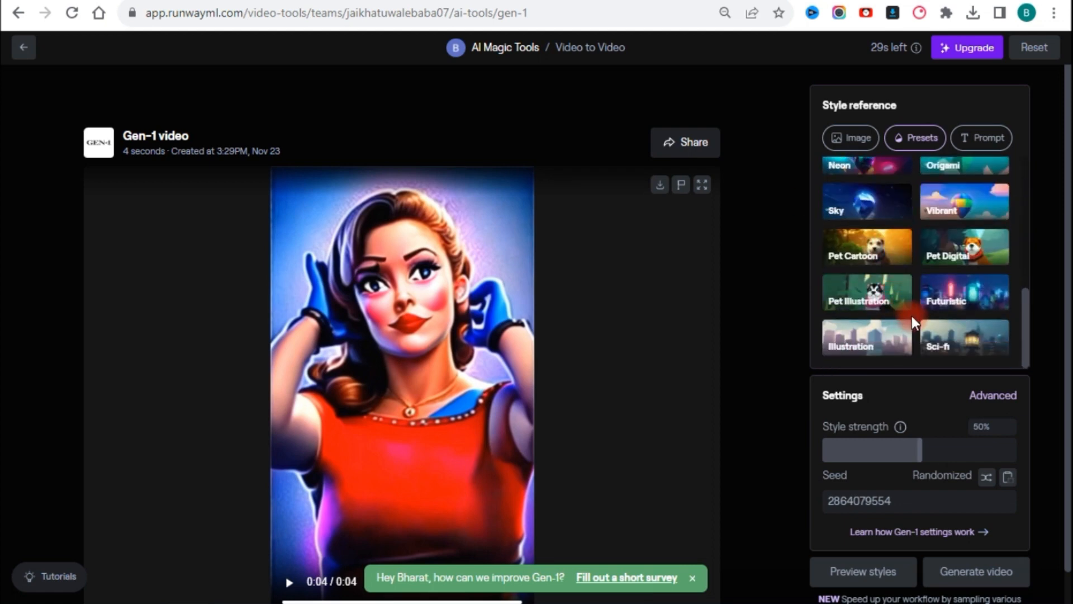
left_click(972, 313)
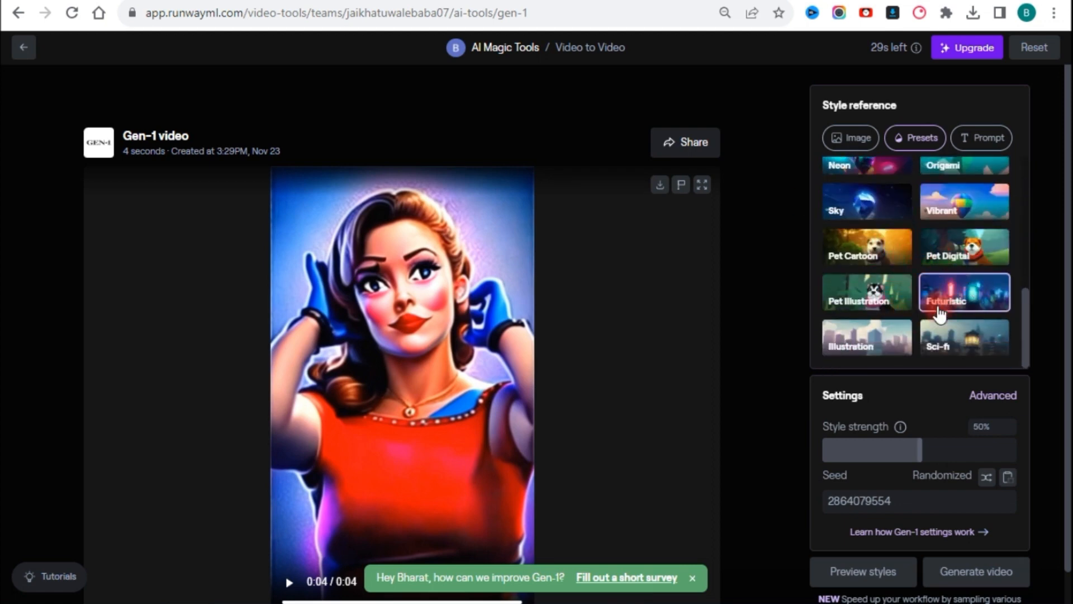
scroll(945, 310, "up", 7)
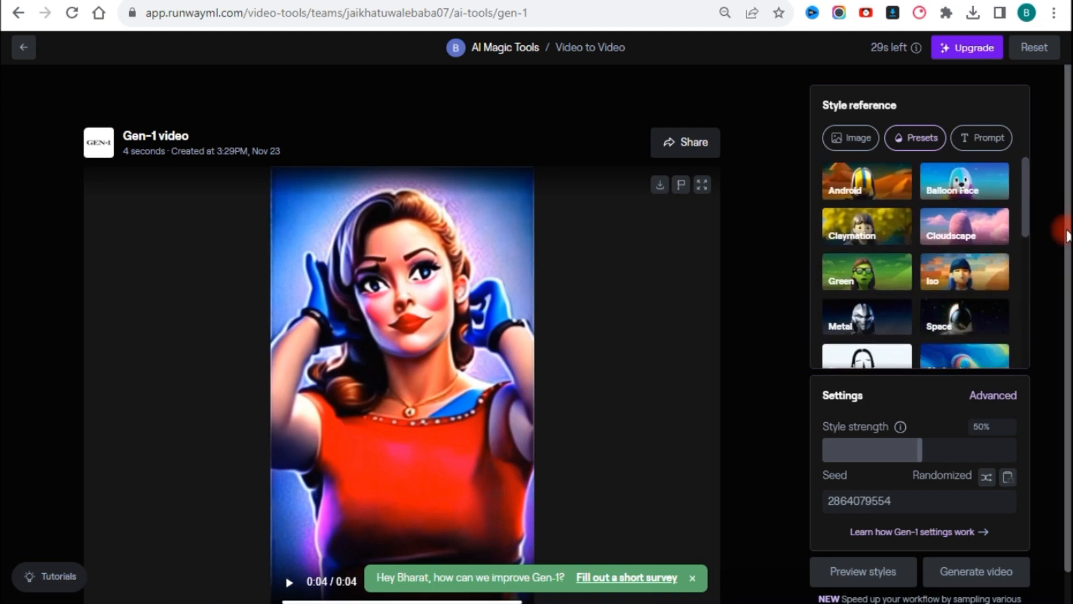
left_click(872, 237)
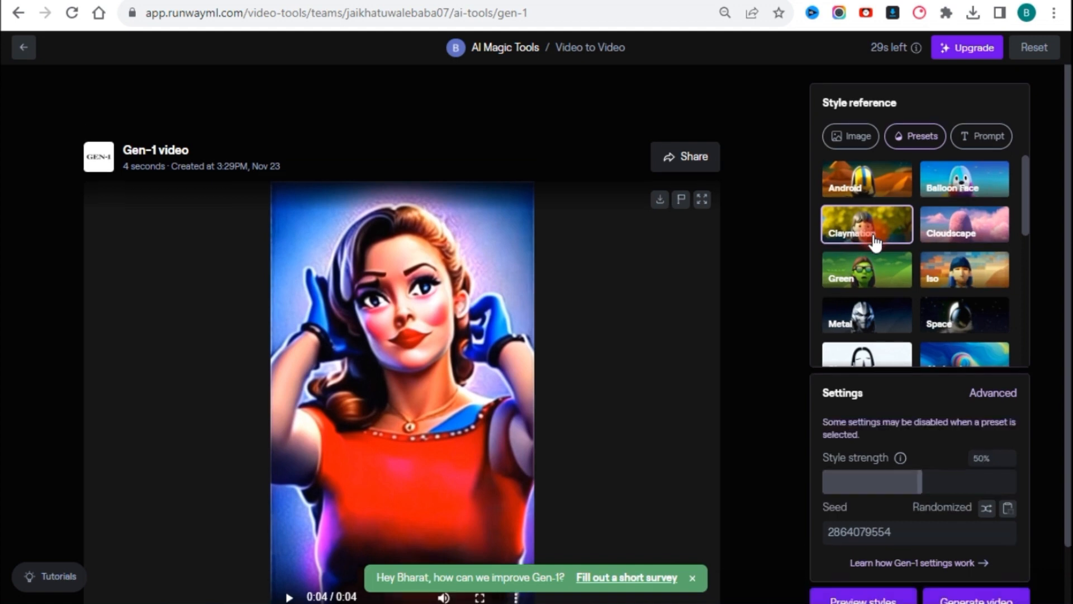
scroll(894, 363, "down", 1)
left_click(833, 547)
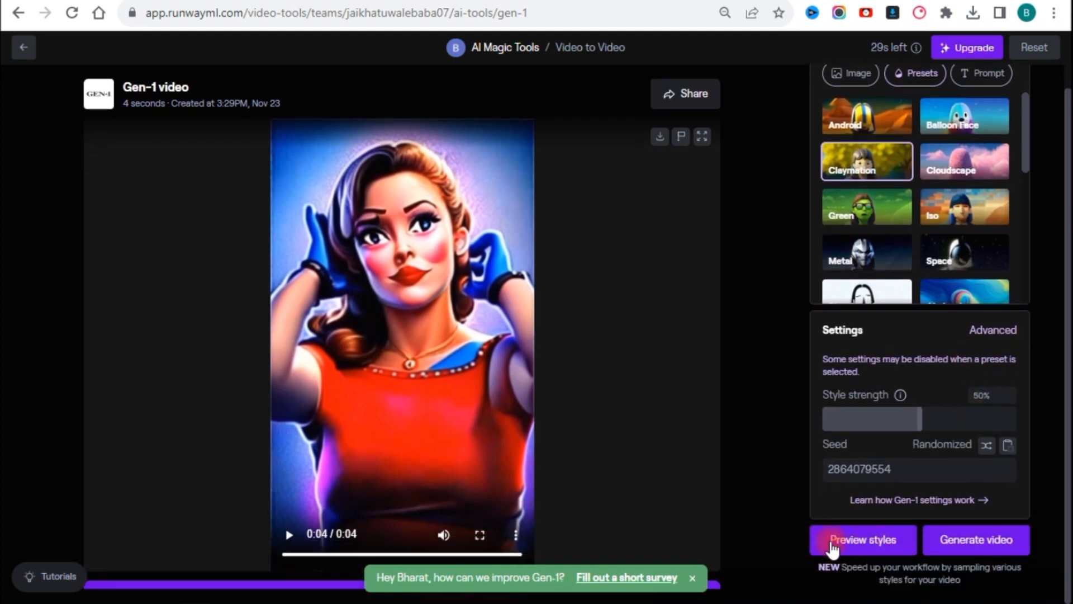
left_click(880, 551)
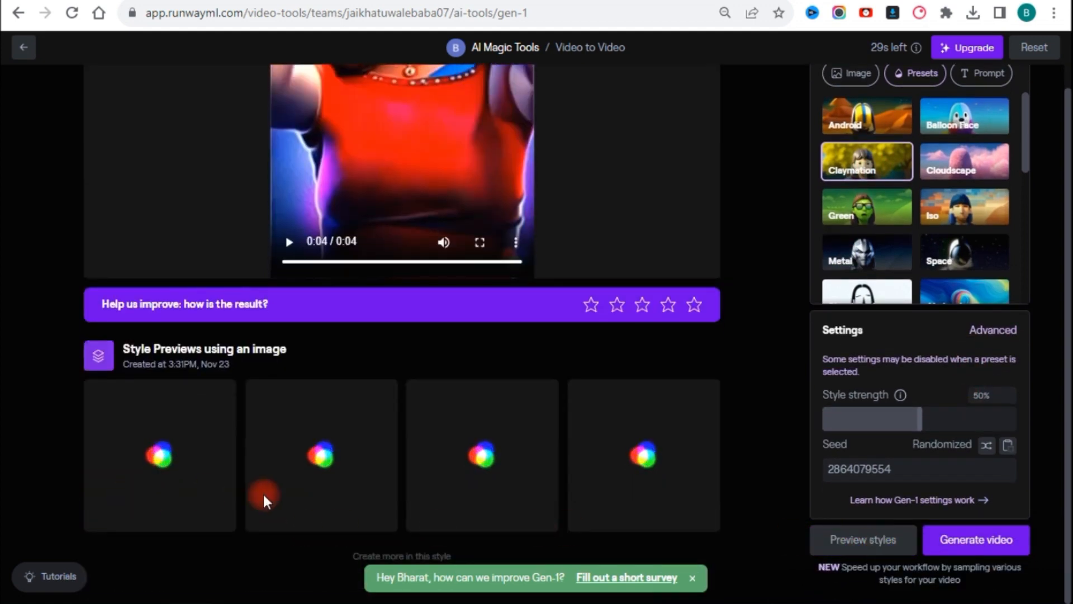
Generate the video from the third Claymation preview and play the result.
mouse_move(646, 492)
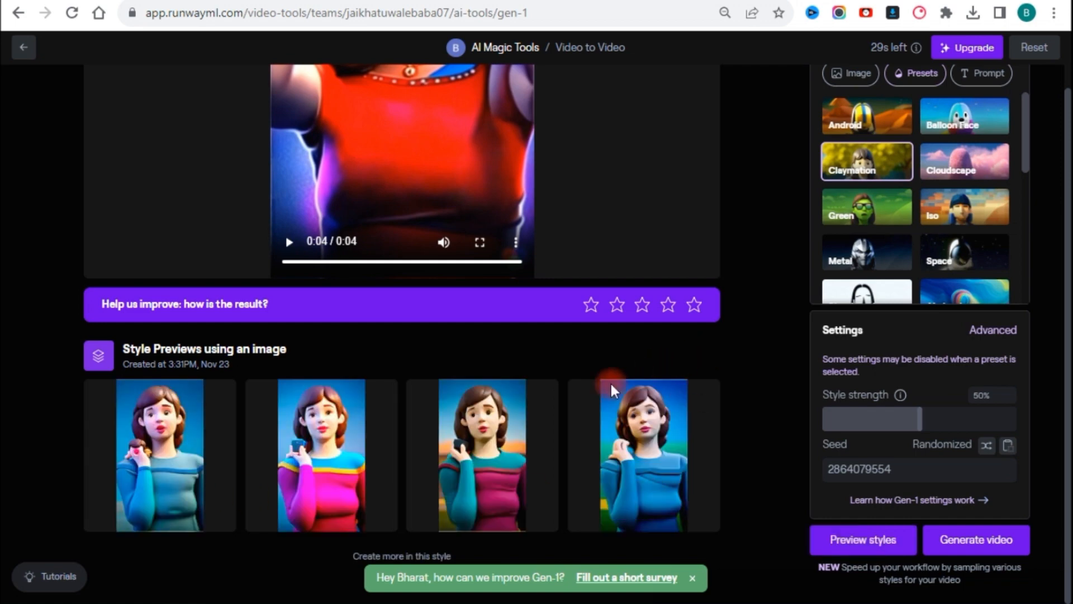
left_click(495, 509)
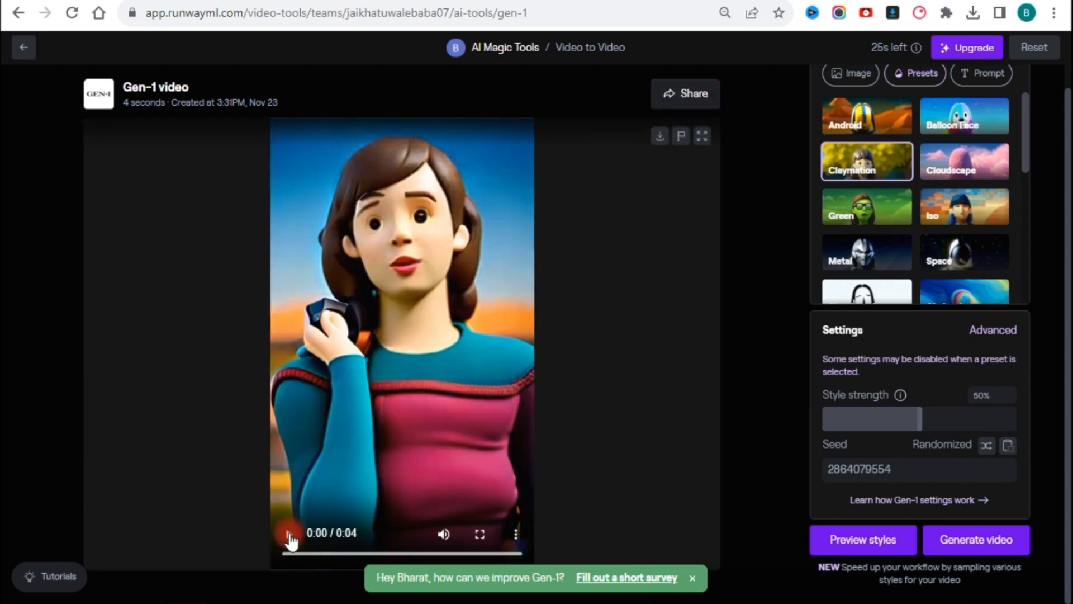
left_click(289, 533)
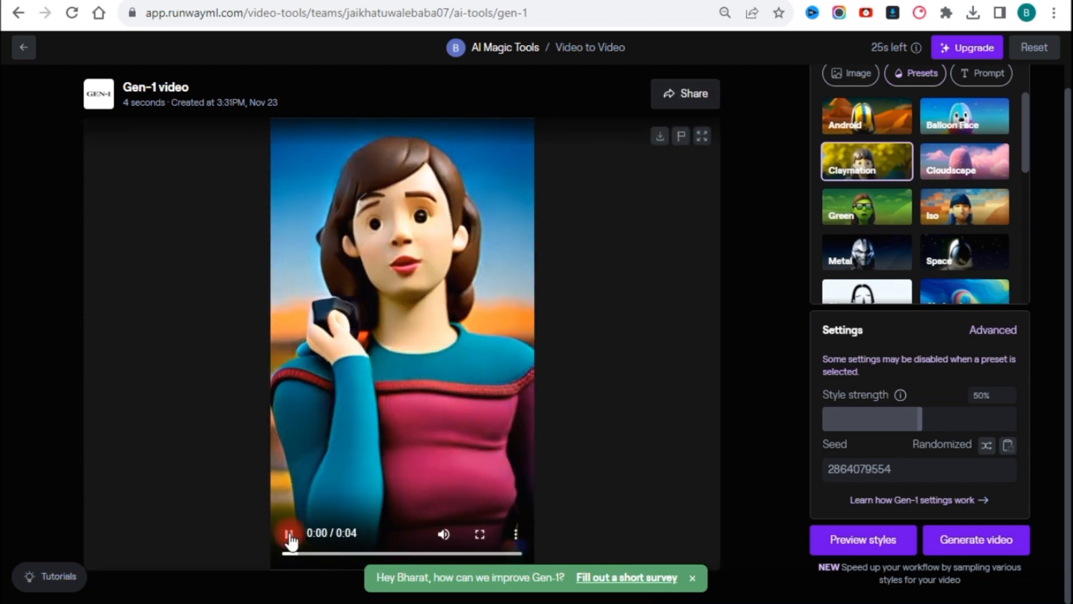
Pause the Claymation video and look through the full list of style presets.
left_click(289, 535)
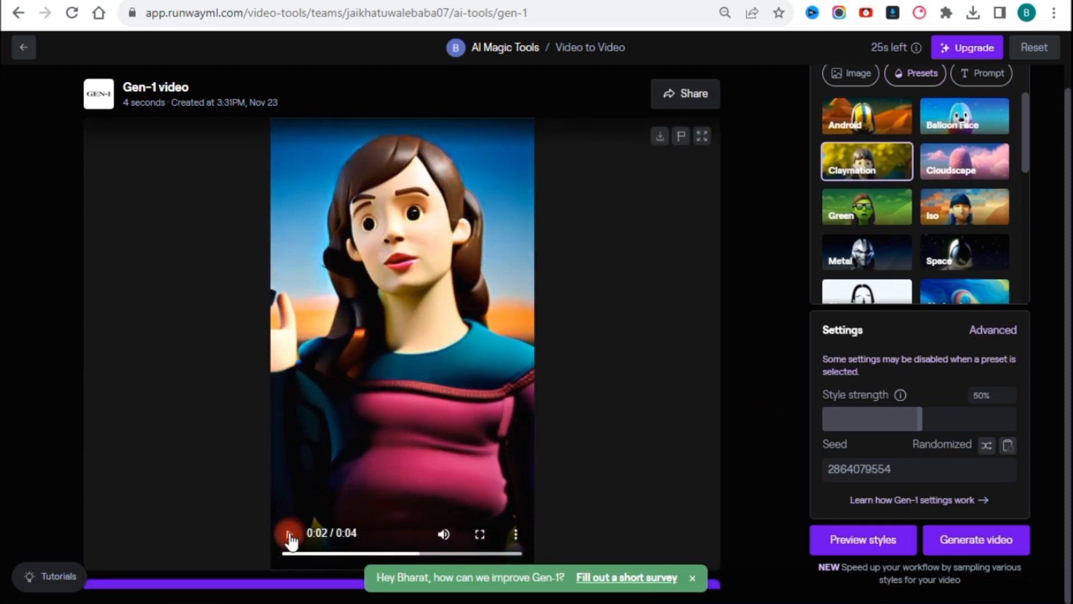
scroll(930, 408, "up", 1)
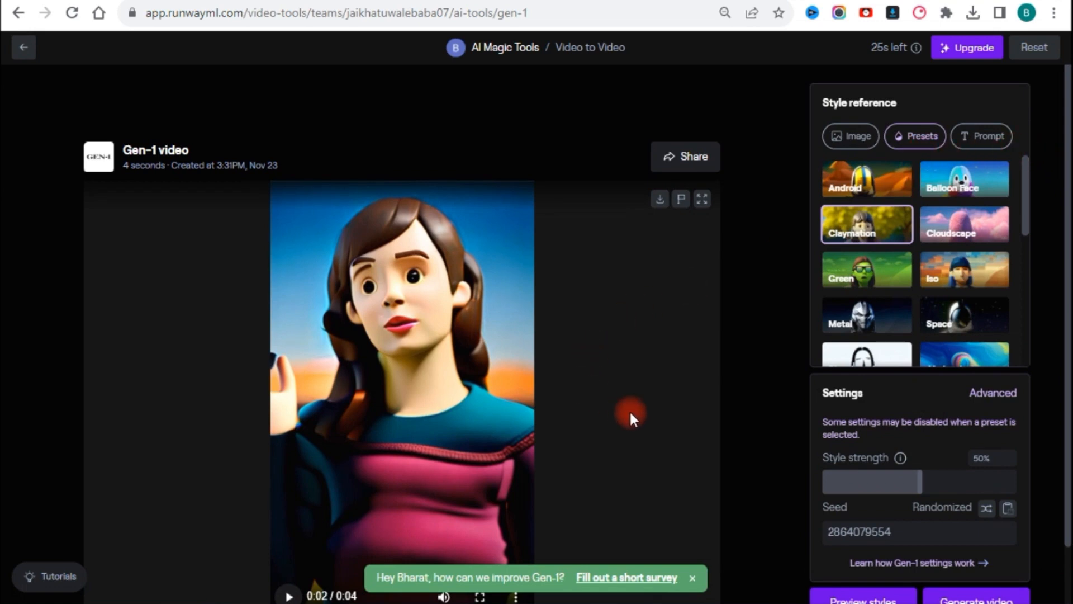
scroll(631, 414, "down", 1)
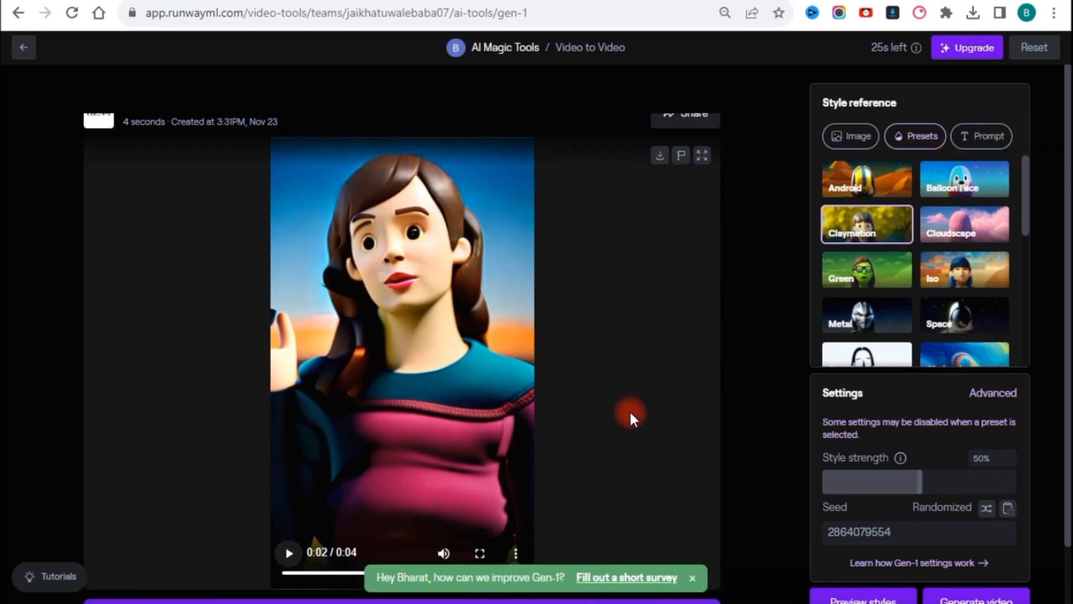
scroll(972, 352, "down", 4)
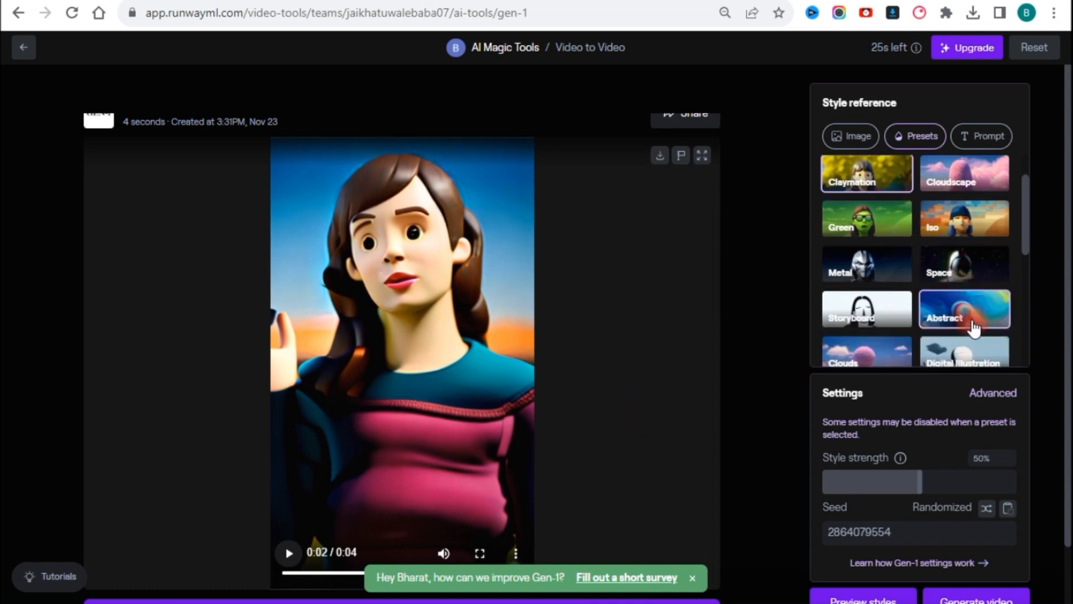
scroll(971, 351, "down", 3)
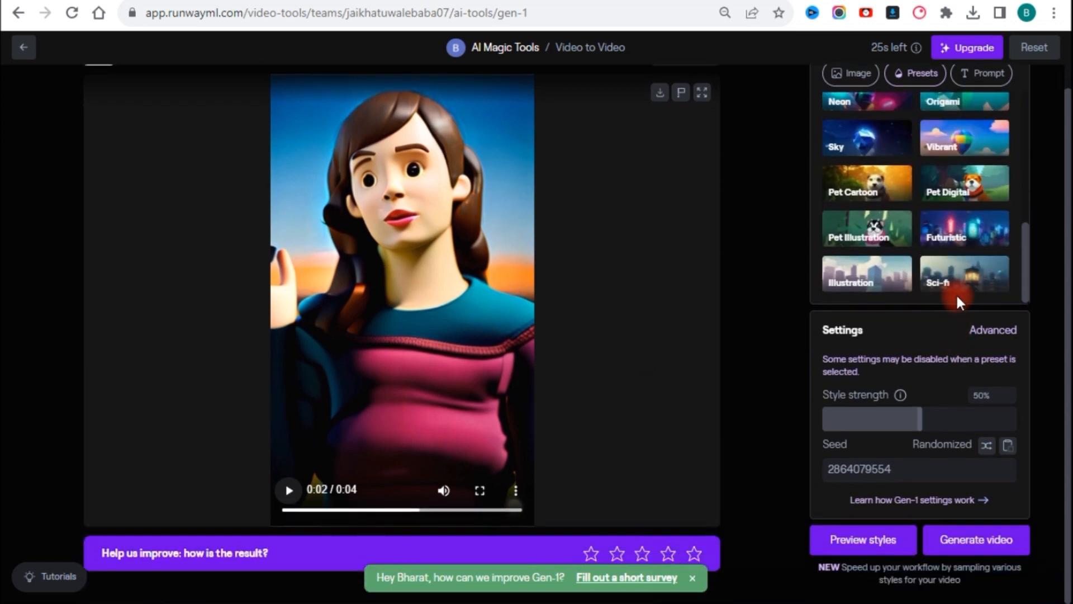
scroll(956, 293, "up", 5)
scroll(957, 294, "up", 4)
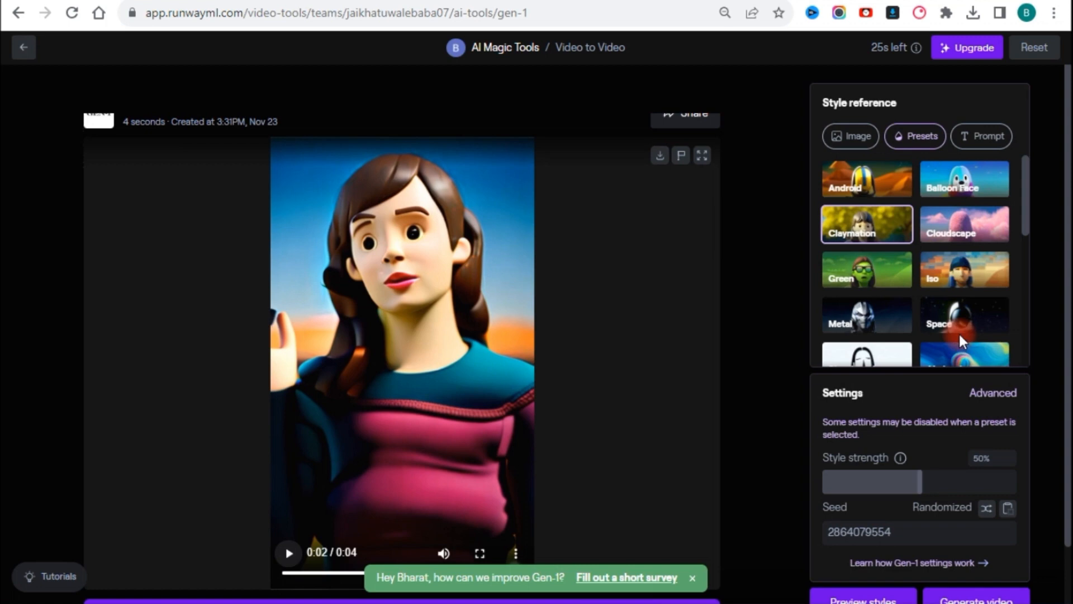
Upload the Default_ultradetailed_illustration image from Downloads, use it as the style reference and generate style previews.
left_click(854, 144)
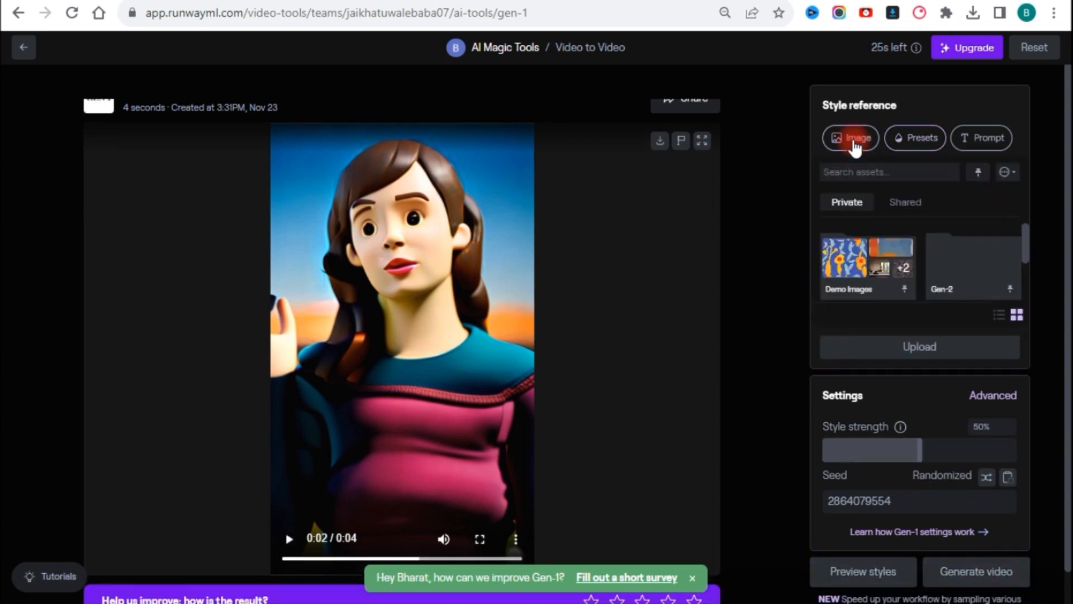
left_click(928, 346)
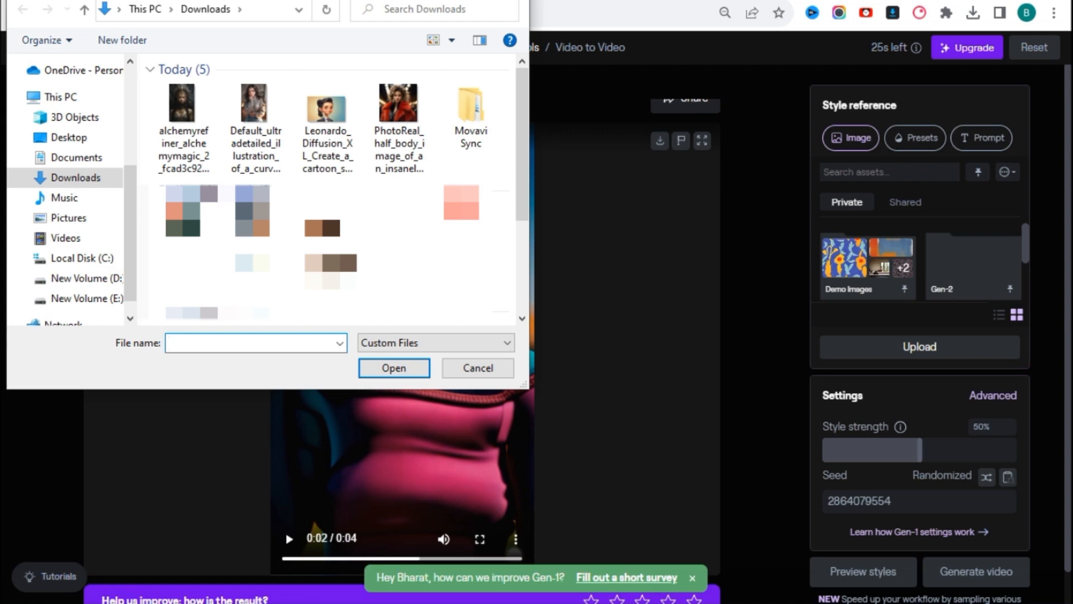
left_click(258, 116)
left_click(394, 368)
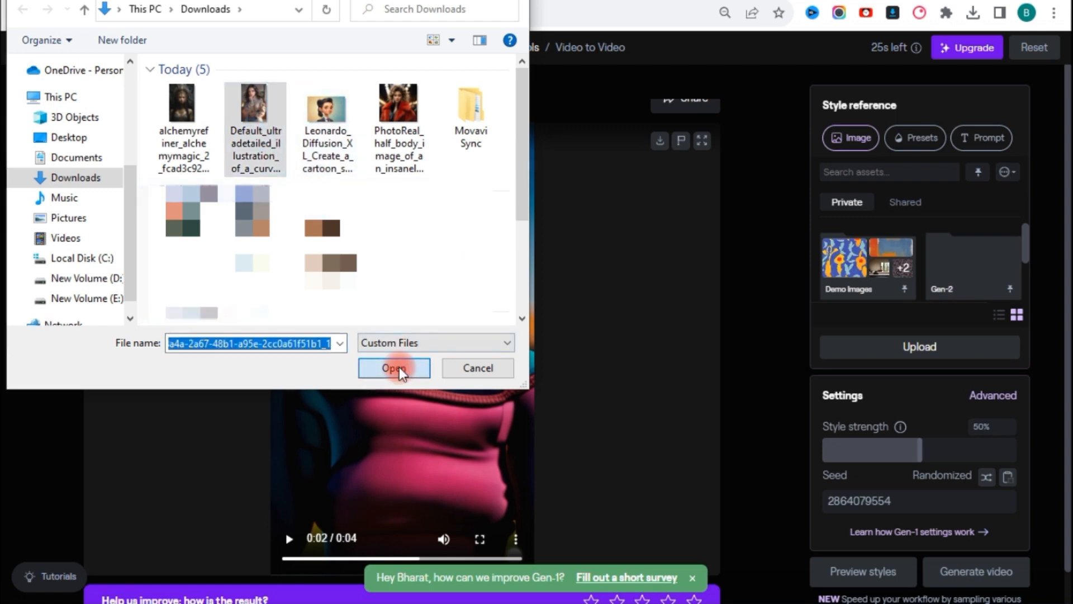
left_click(890, 281)
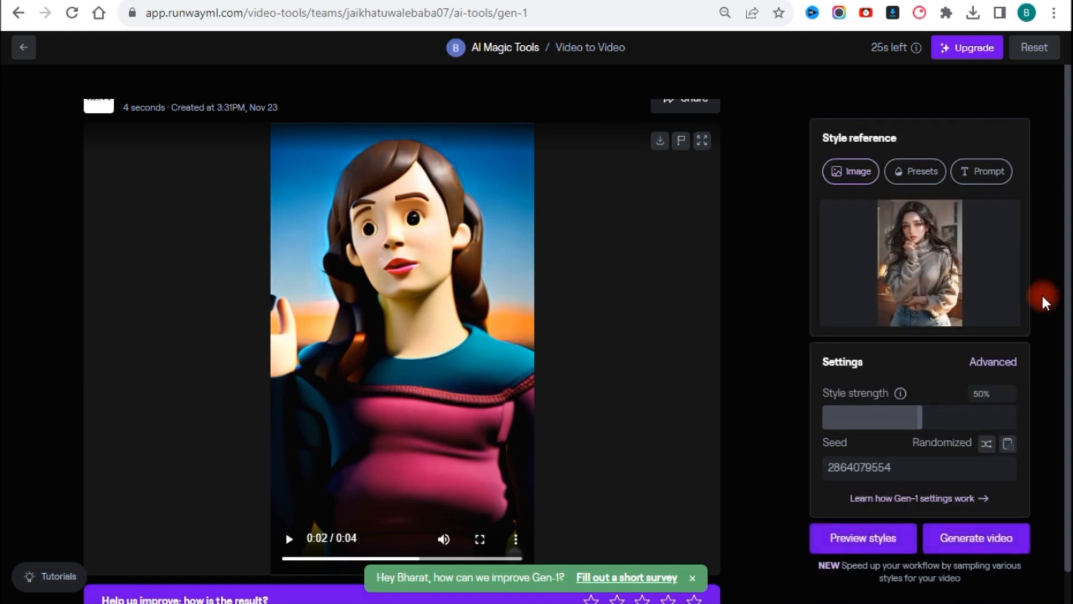
left_click(881, 543)
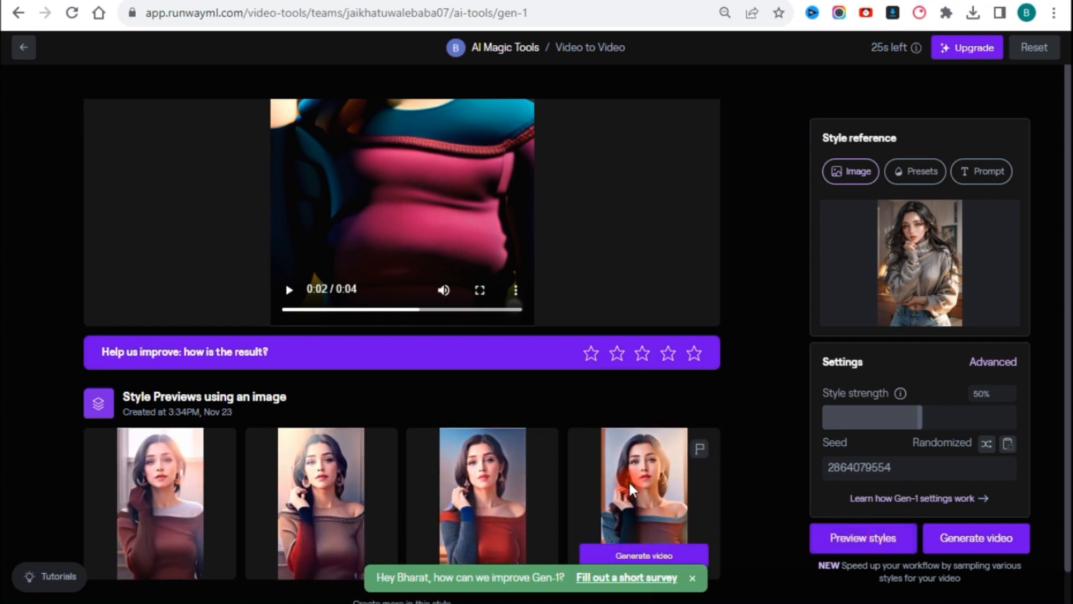
Generate the video from the third image-based preview, then play and download the result.
scroll(753, 439, "down", 1)
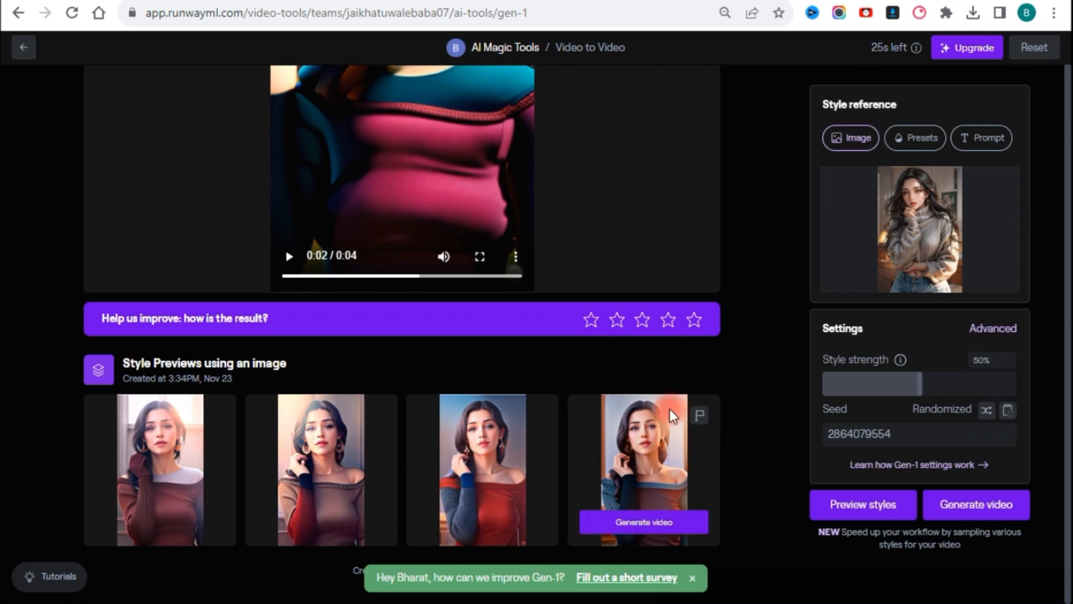
left_click(516, 527)
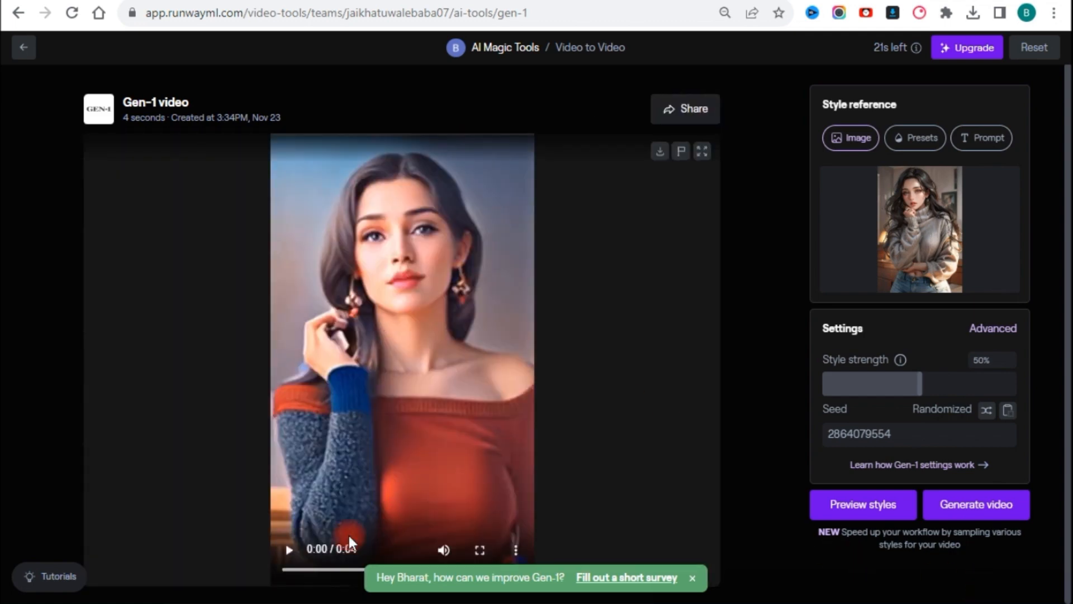
left_click(289, 550)
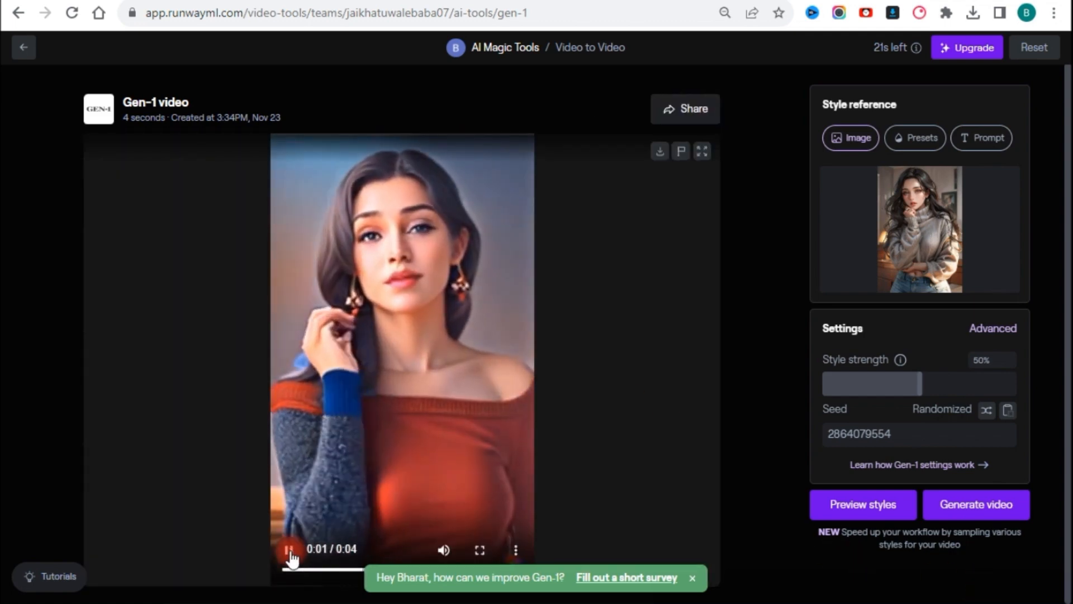
left_click(289, 549)
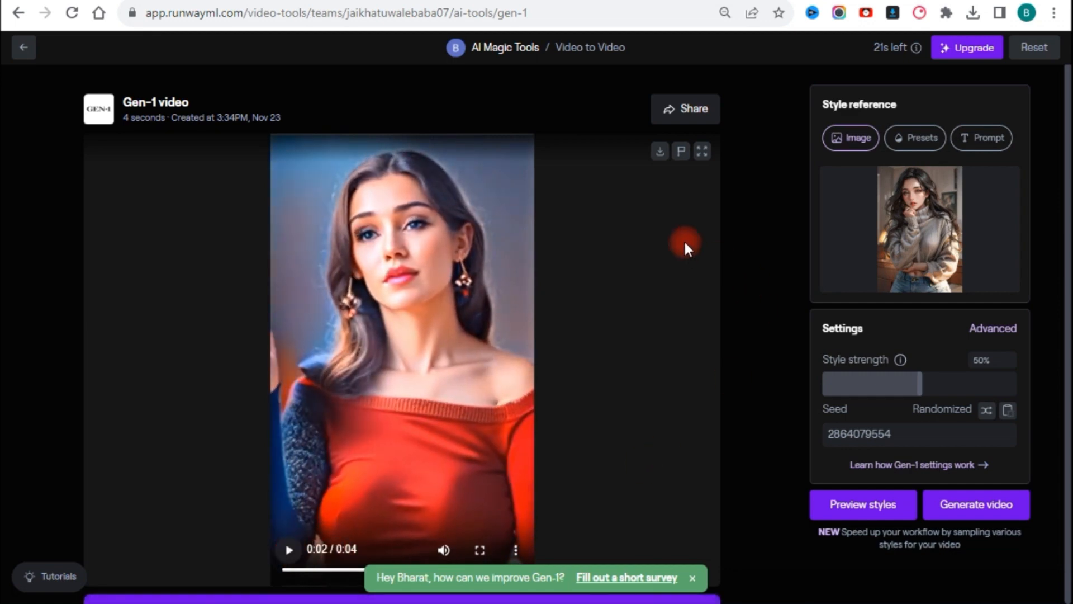
left_click(660, 156)
Replace the style reference with the uploaded alchemyrefiner_alchemymagic_2 image from Downloads and generate new style previews.
mouse_move(922, 237)
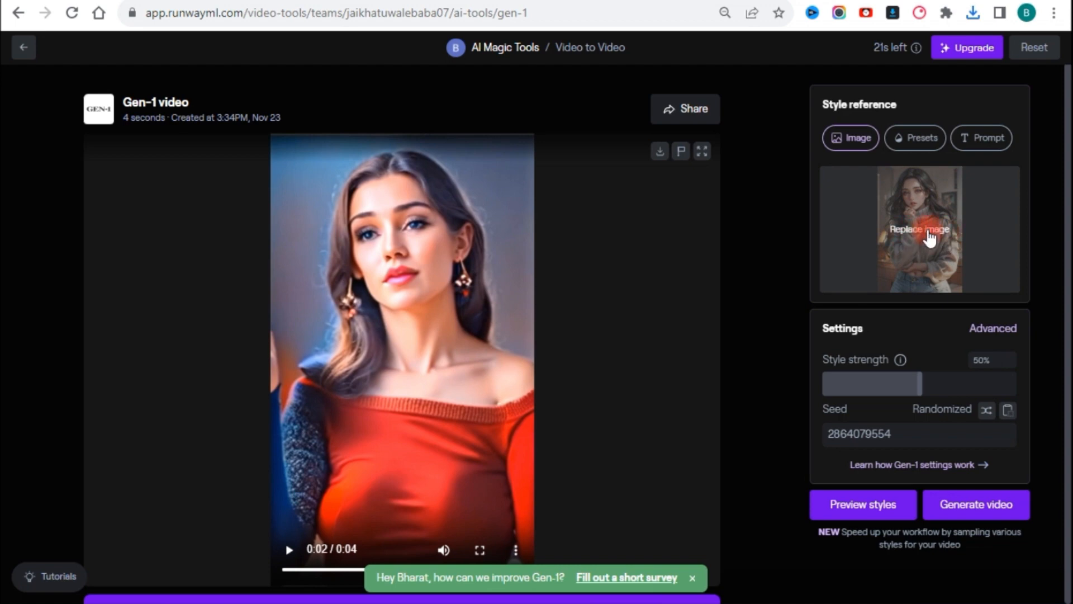
left_click(927, 236)
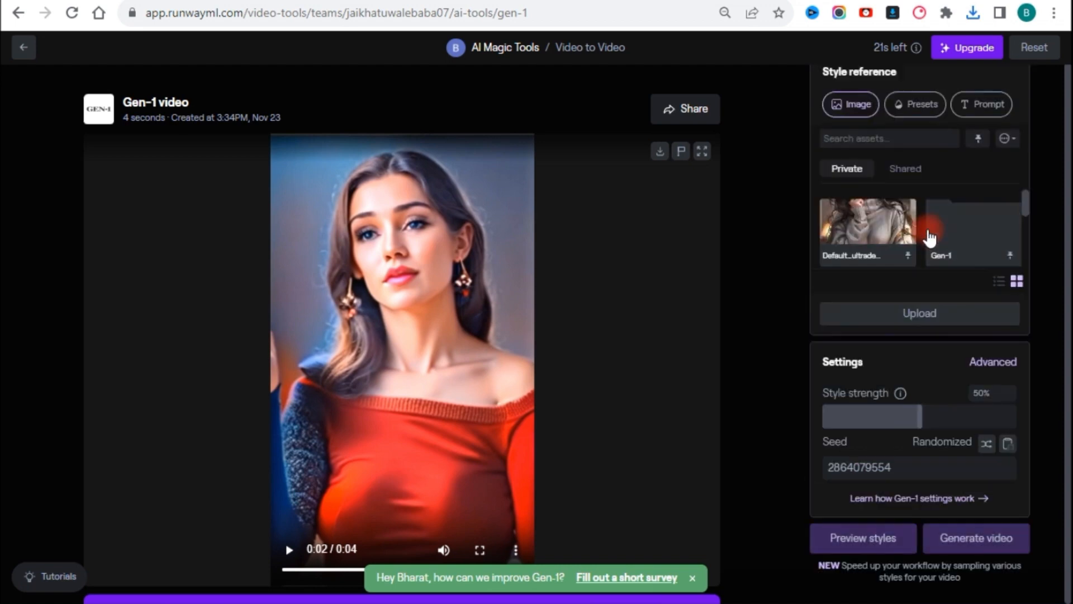
left_click(928, 313)
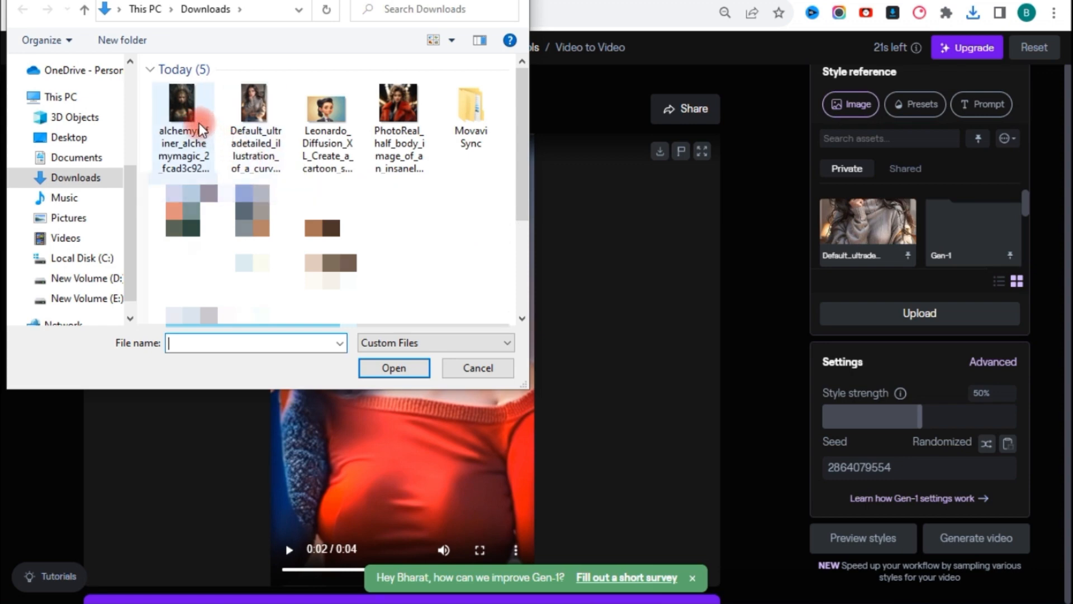
left_click(184, 111)
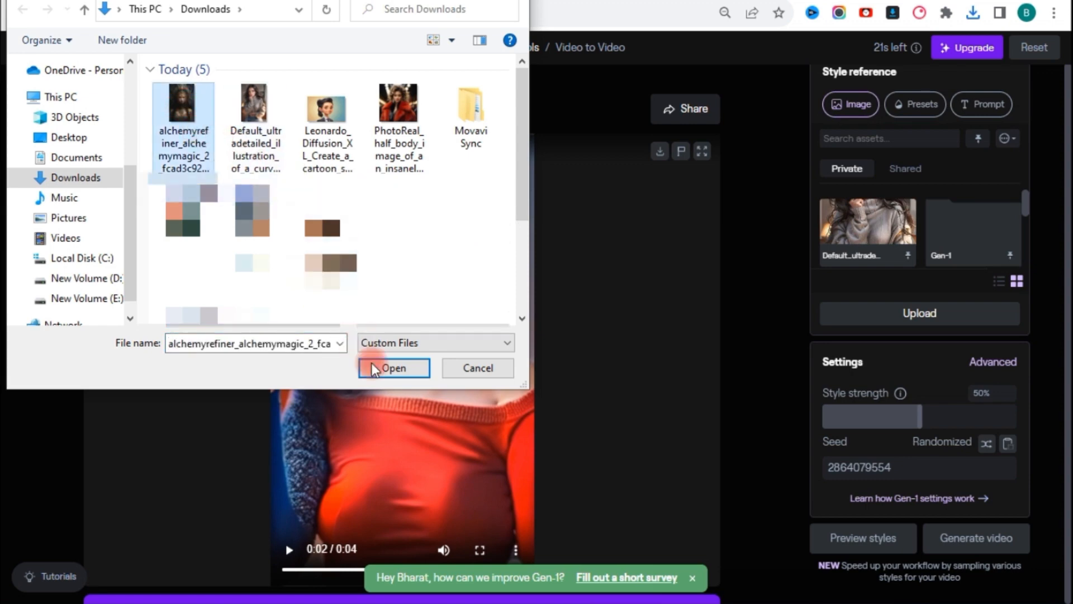
left_click(394, 369)
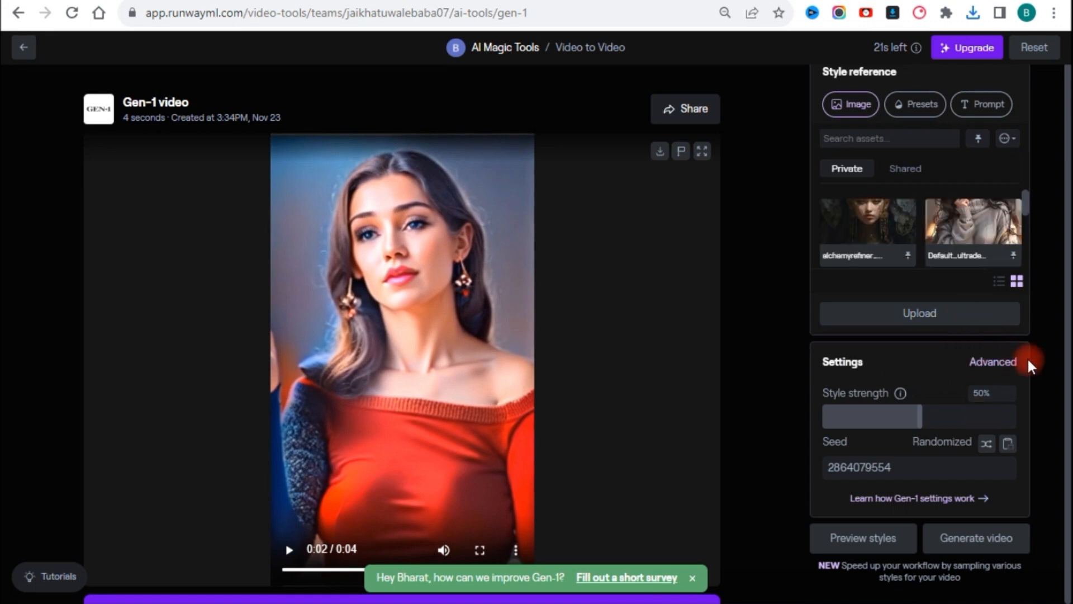
left_click(879, 223)
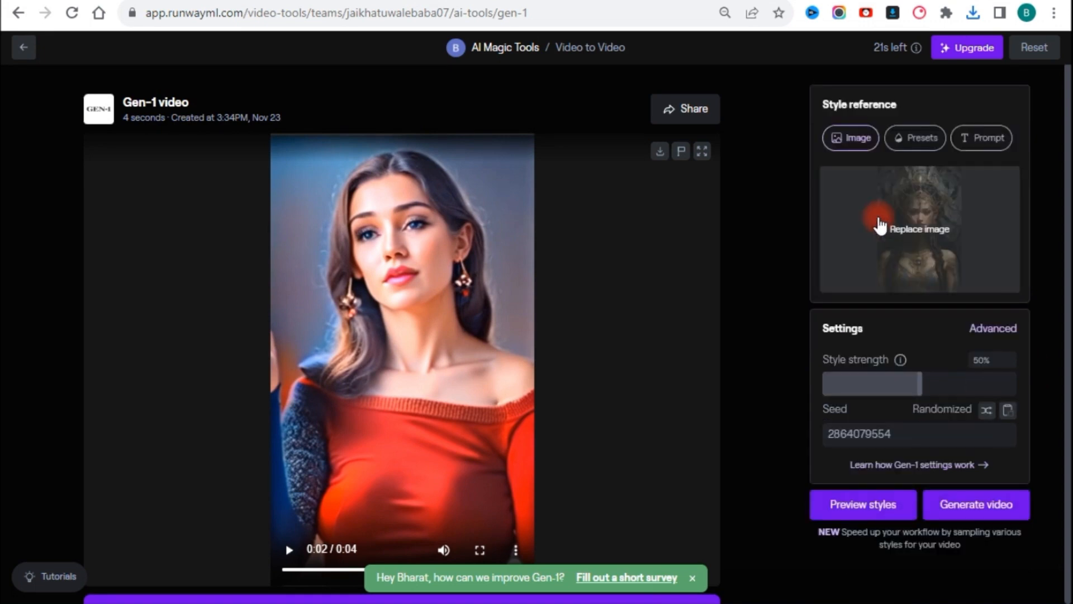
left_click(870, 512)
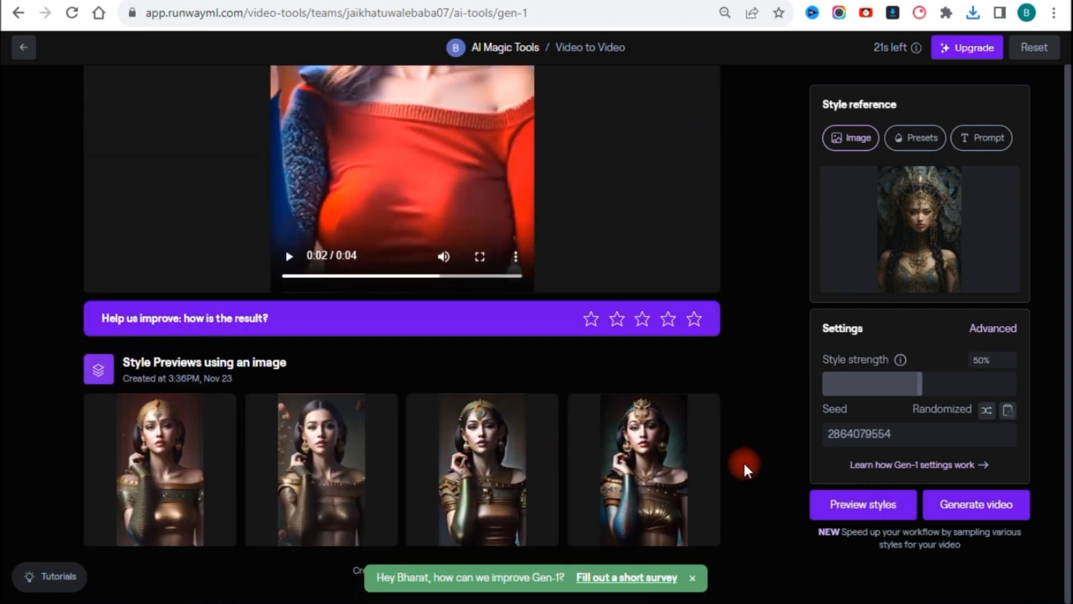
Generate the video from the fourth style preview and check the remaining generation credits.
mouse_move(693, 473)
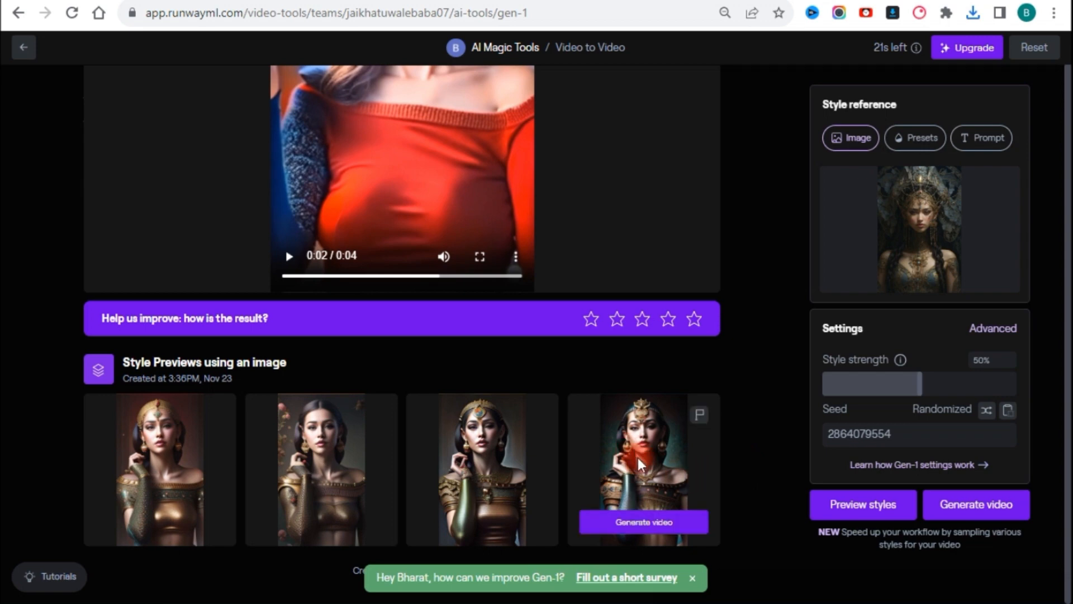
left_click(644, 525)
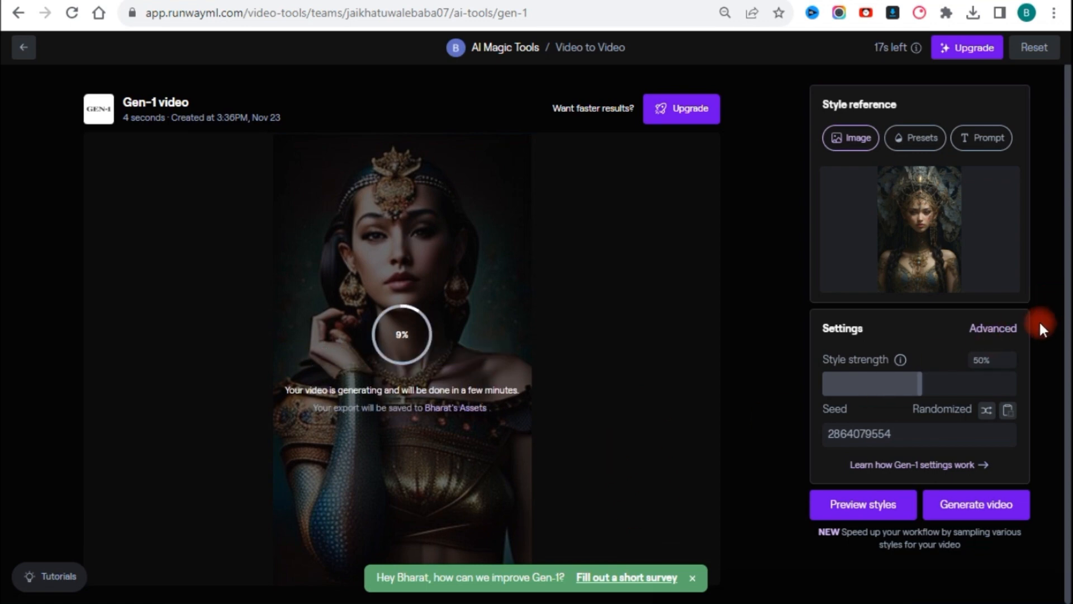
mouse_move(958, 249)
mouse_move(892, 57)
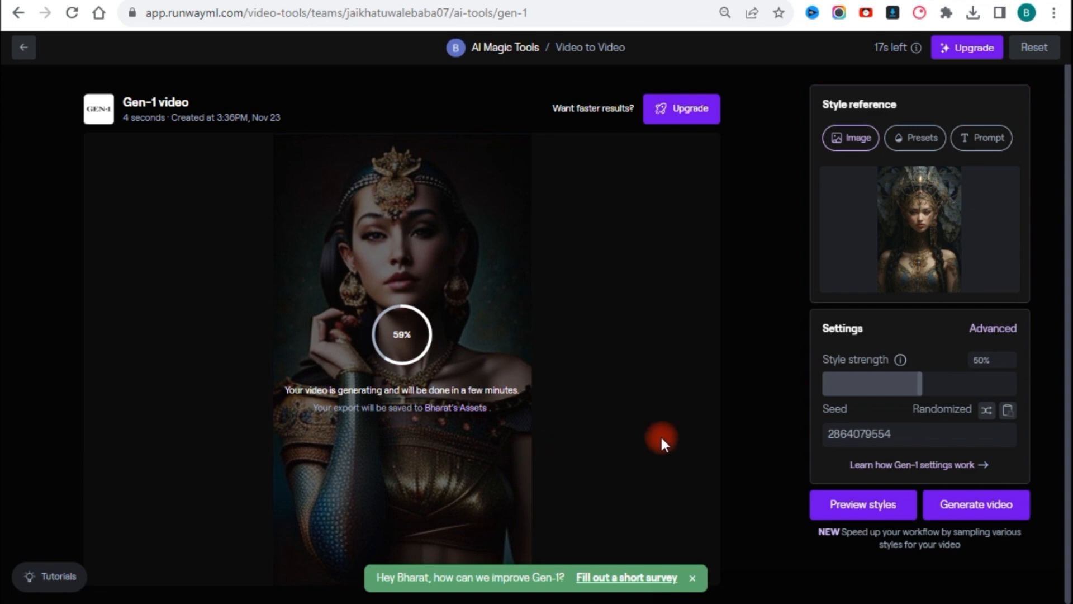
mouse_move(960, 60)
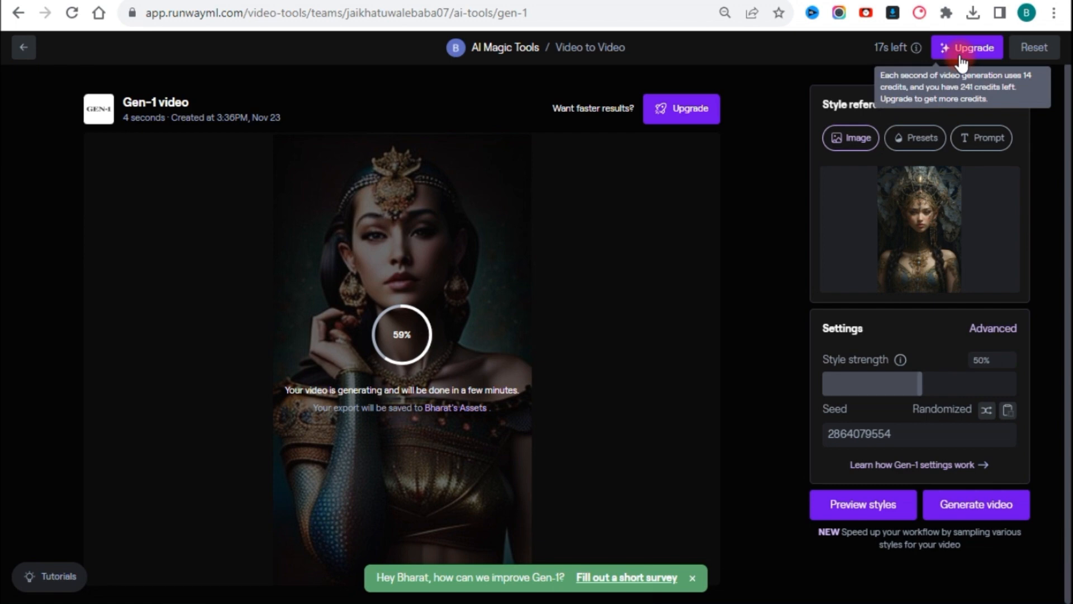